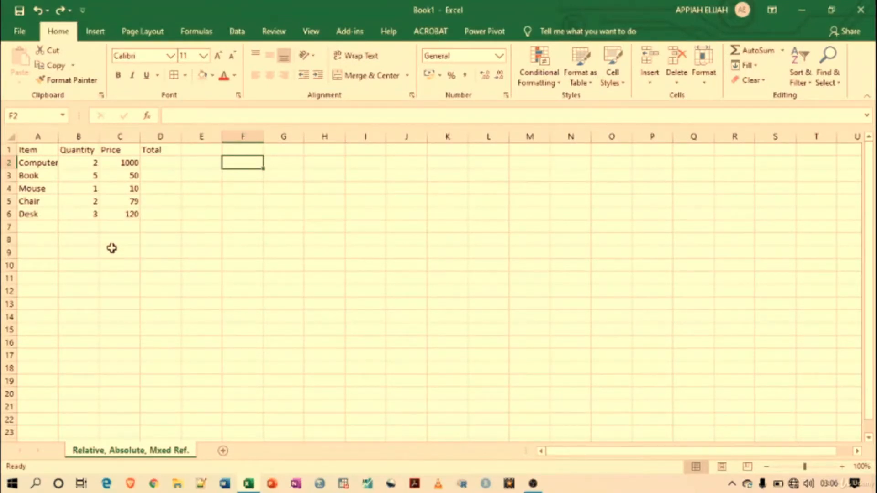
# Step: Set the font size of the entire worksheet to 16
pyautogui.hotkey('ctrl', 'a')
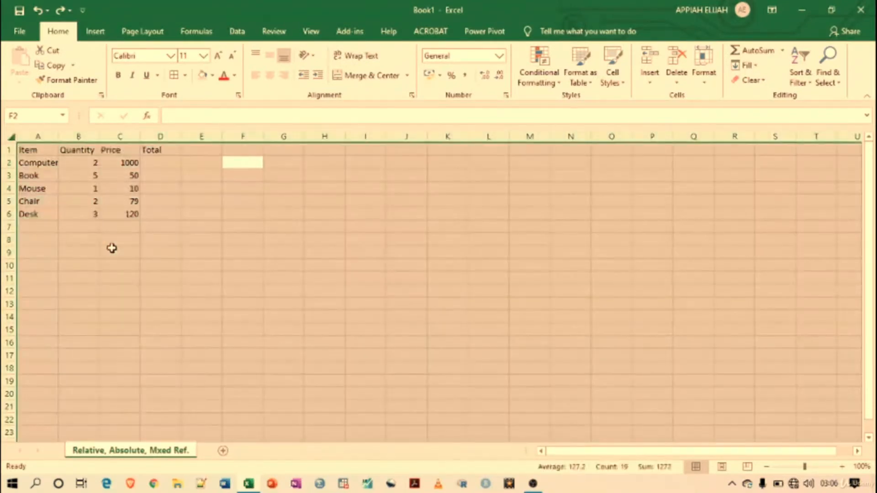
pyautogui.click(204, 56)
pyautogui.click(184, 143)
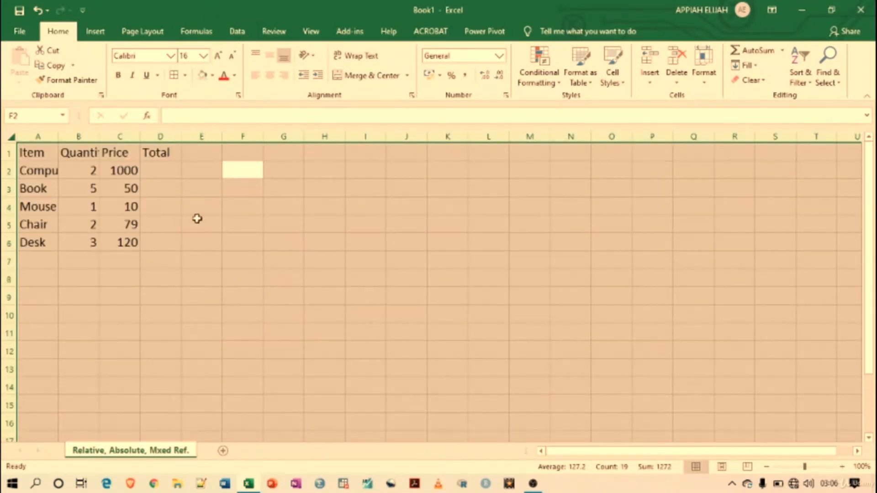
pyautogui.click(202, 220)
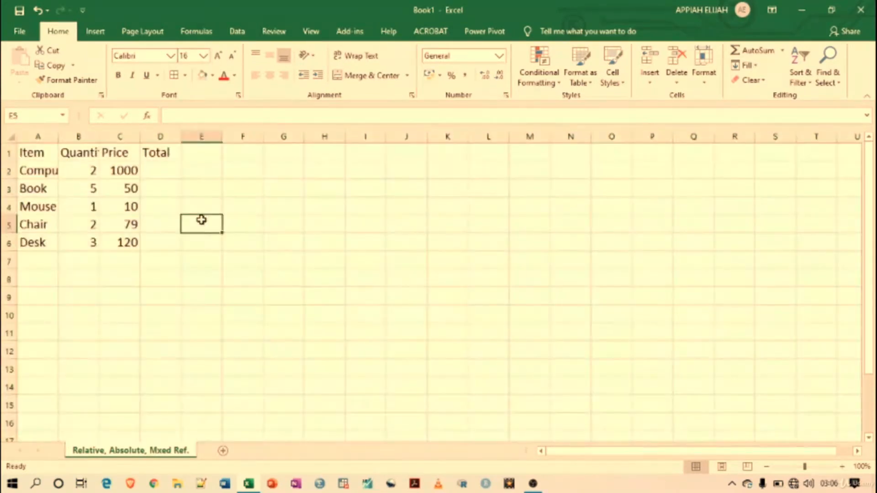
# Step: Adjust the widths of the Item, Quantity, Price and Total columns to suit the larger text
pyautogui.doubleClick(60, 137)
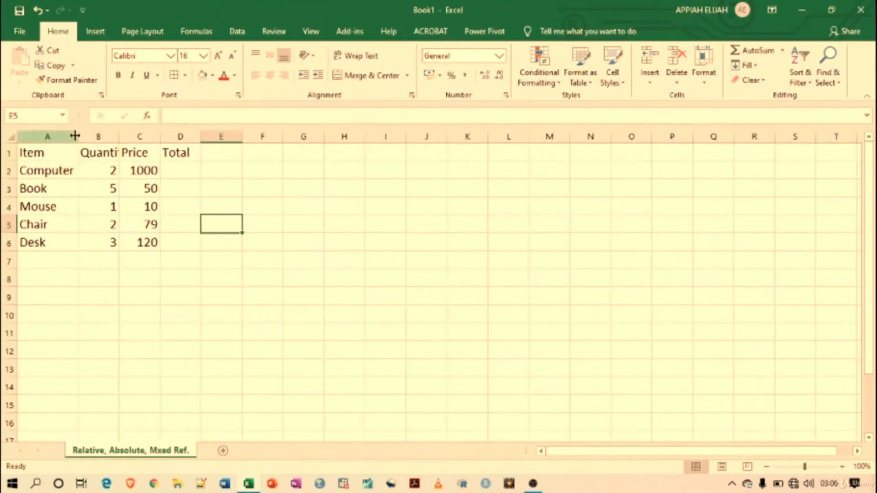
pyautogui.doubleClick(118, 137)
pyautogui.doubleClick(172, 137)
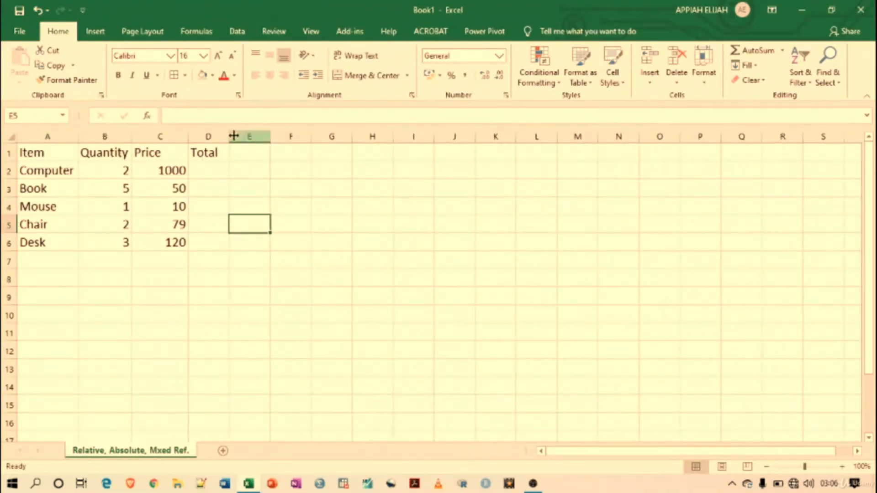
pyautogui.moveTo(188, 137); pyautogui.dragTo(226, 137)
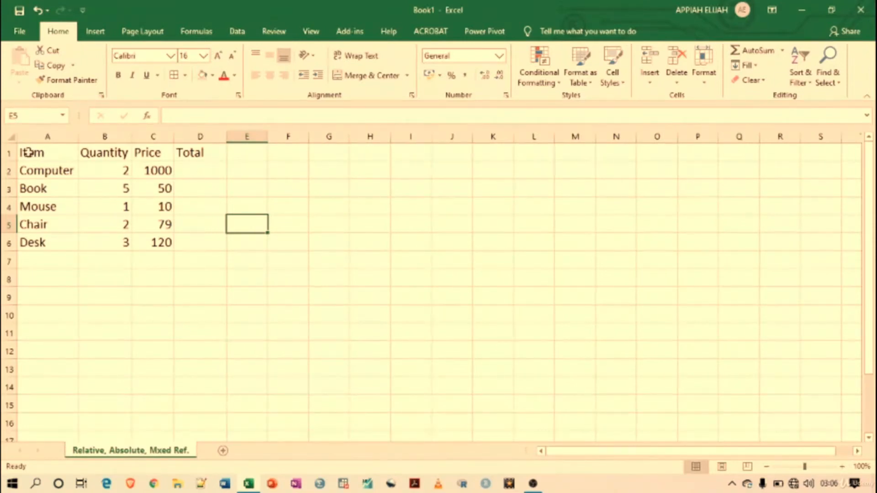
# Step: Format the header cells A1:D1 in bold with borders around each cell and a gray theme fill
pyautogui.moveTo(28, 152); pyautogui.dragTo(200, 152)
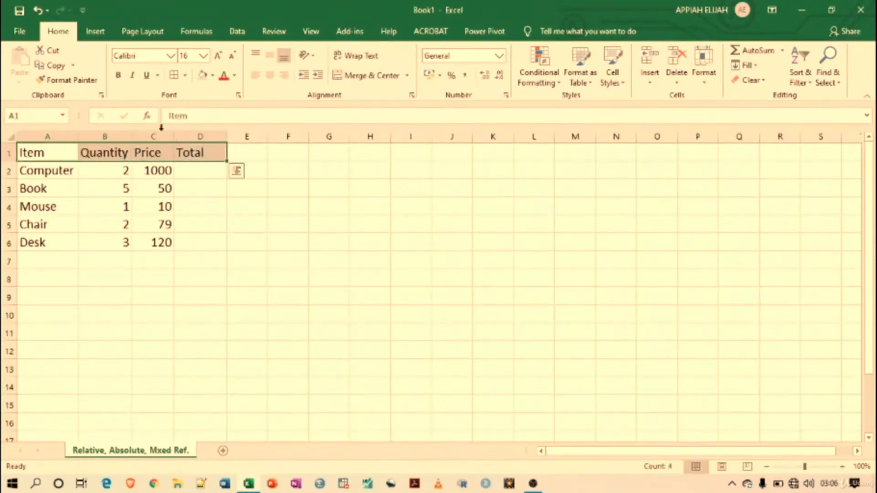
pyautogui.click(118, 76)
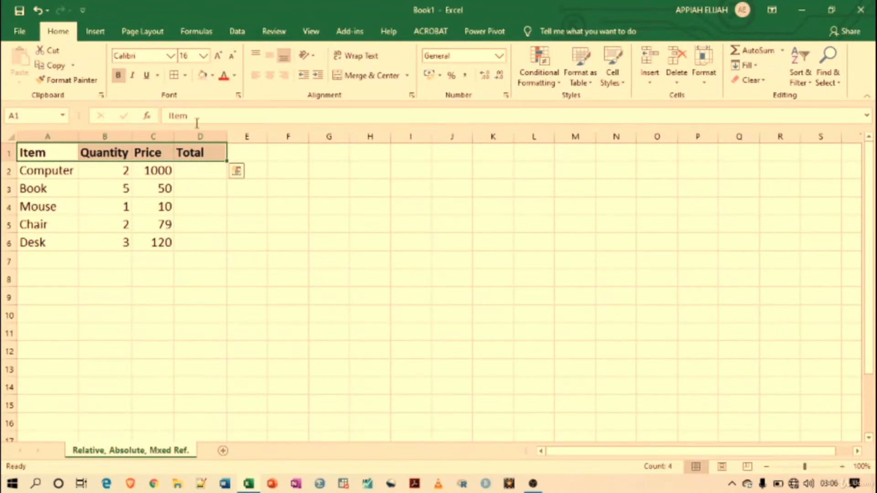
pyautogui.click(185, 76)
pyautogui.click(197, 186)
pyautogui.click(212, 76)
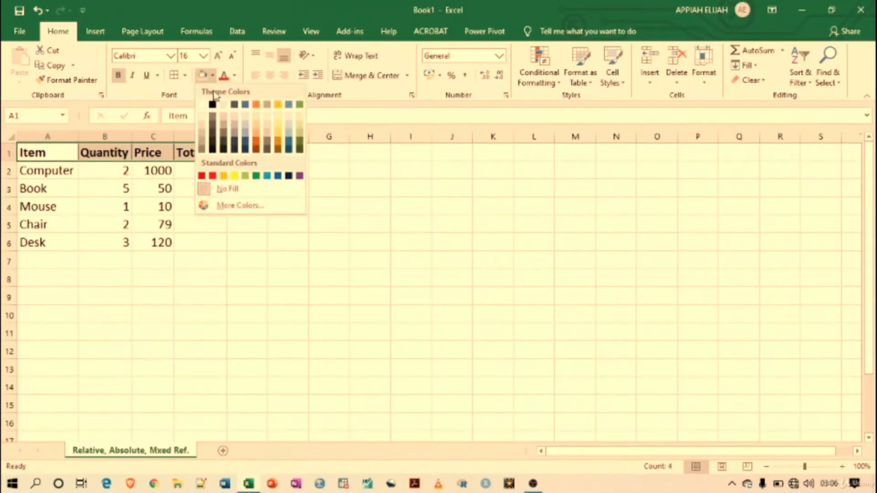
pyautogui.click(235, 133)
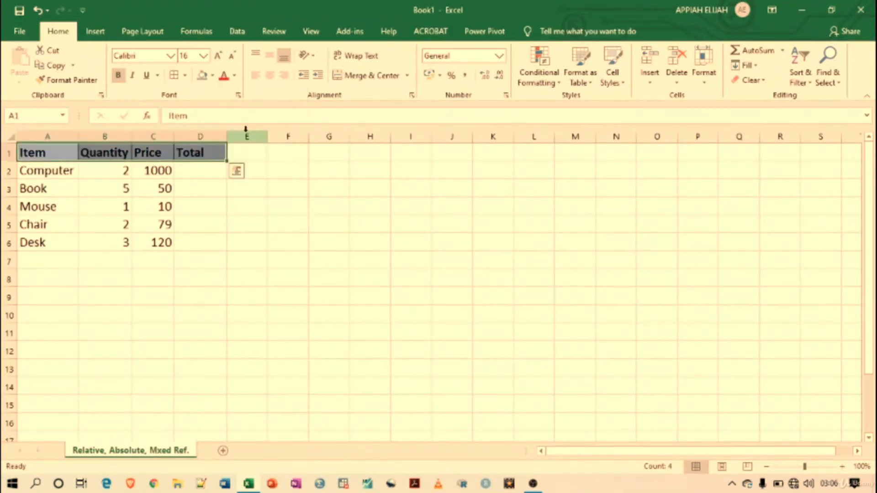
pyautogui.click(212, 174)
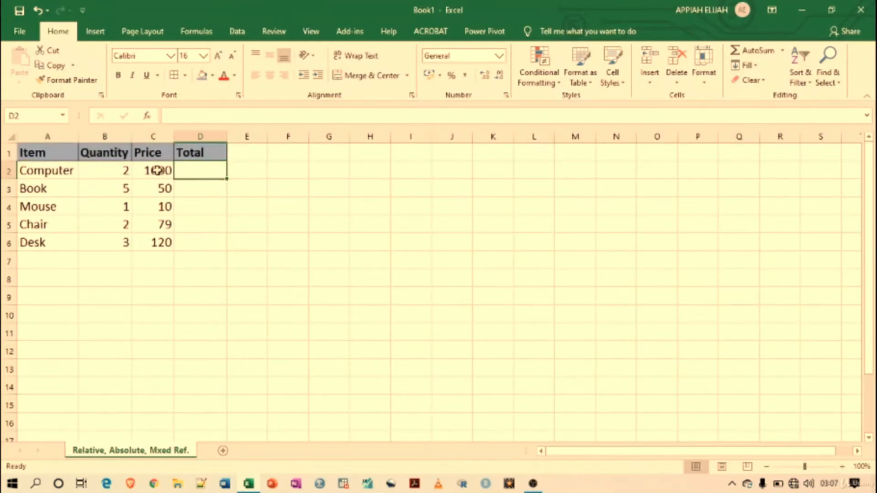
# Step: Apply the Currency number format to the prices in C2:C6 and widen column C to fit them
pyautogui.moveTo(157, 170); pyautogui.dragTo(162, 242)
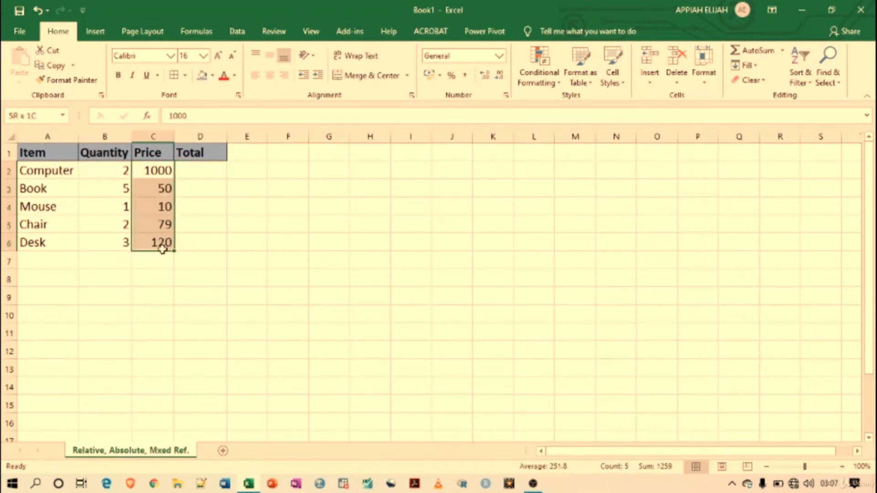
pyautogui.click(498, 56)
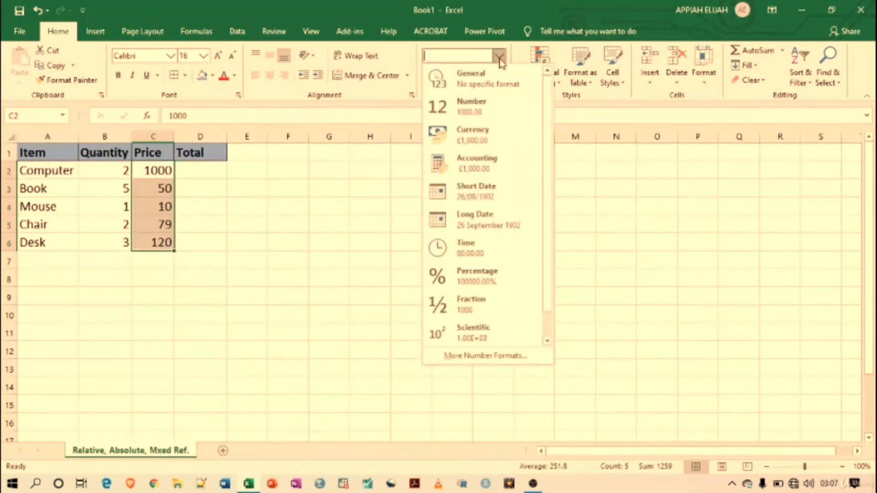
pyautogui.click(465, 139)
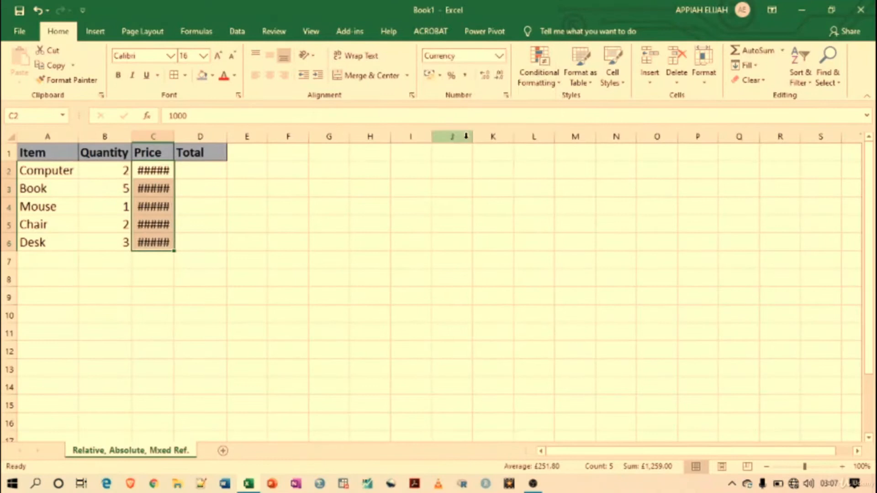
pyautogui.click(439, 77)
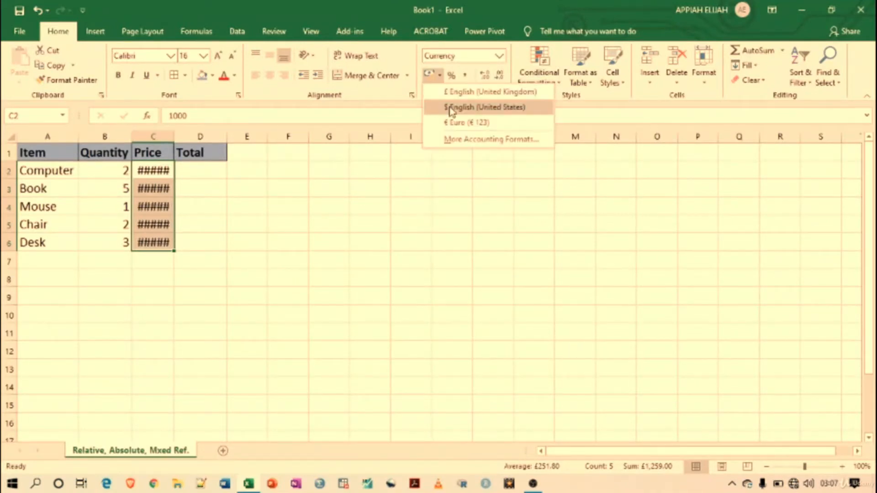
pyautogui.click(391, 248)
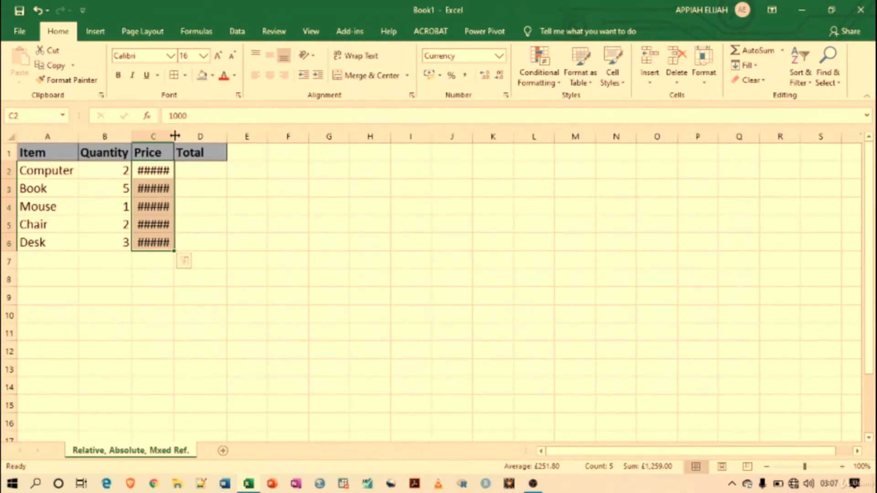
pyautogui.moveTo(175, 135); pyautogui.dragTo(197, 139)
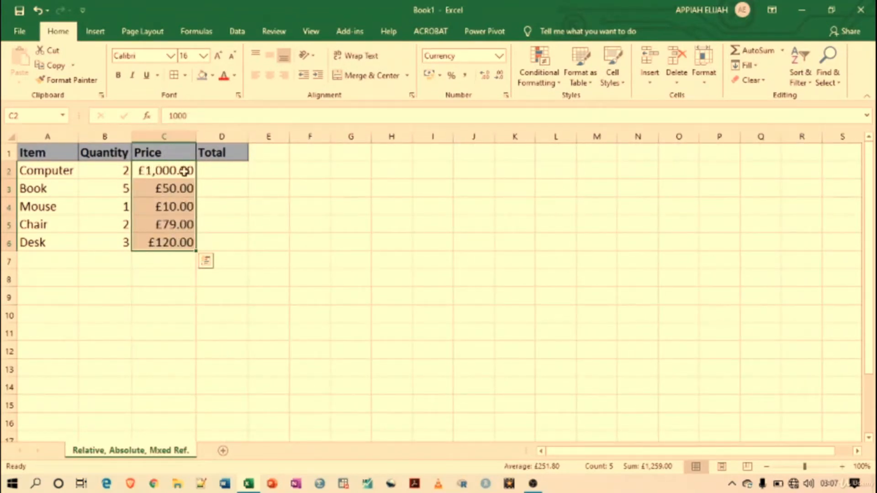
# Step: Switch the prices in C2:C6 to the $ English (United States) accounting format and widen column C slightly
pyautogui.click(440, 77)
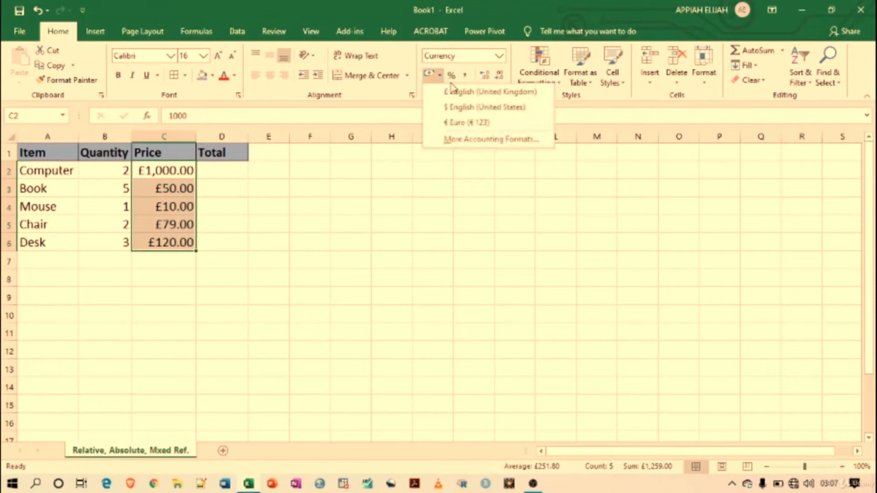
pyautogui.click(464, 107)
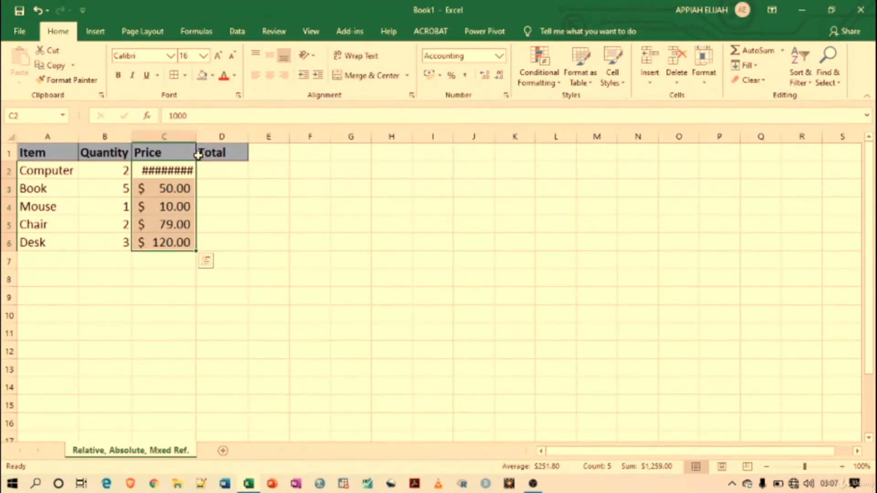
pyautogui.moveTo(195, 136); pyautogui.dragTo(203, 136)
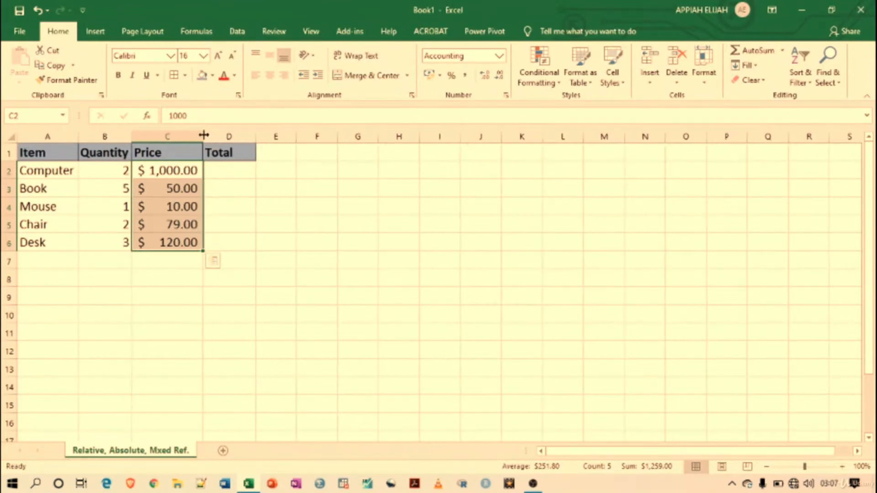
# Step: Enter the formula =B2*C2 in D2 for the Computer total and widen column D to fit
pyautogui.click(227, 173)
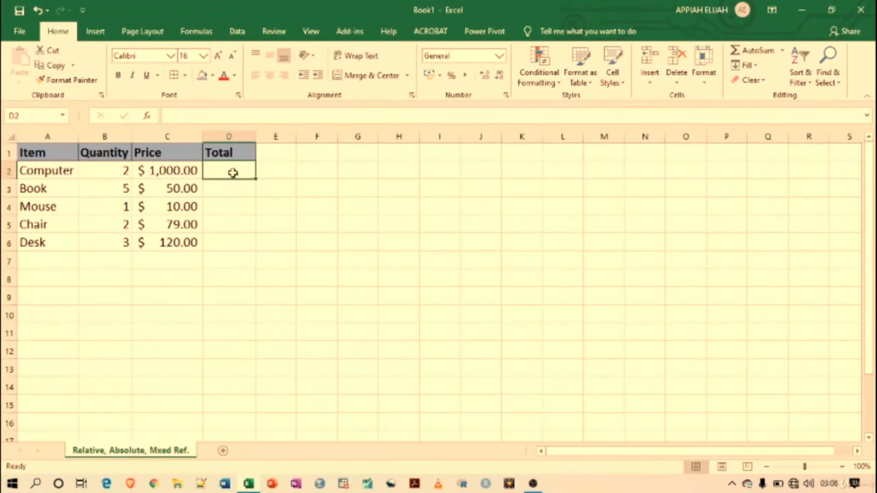
pyautogui.write('=')
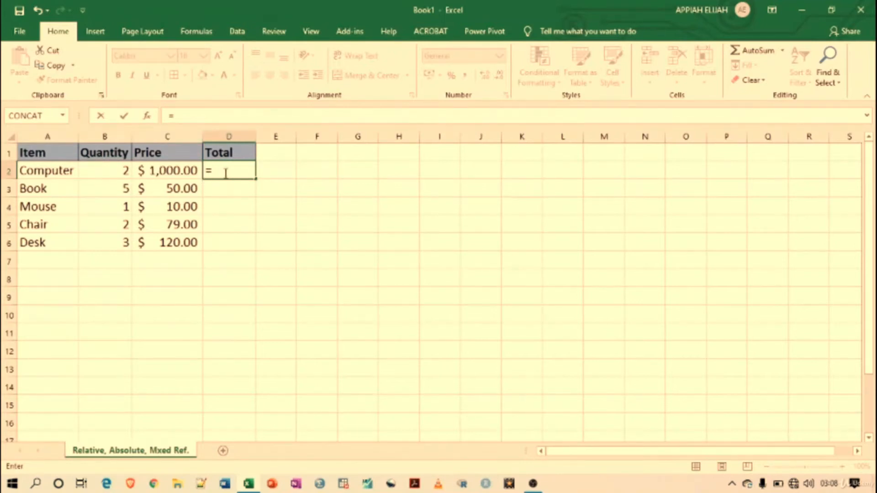
pyautogui.write('B2')
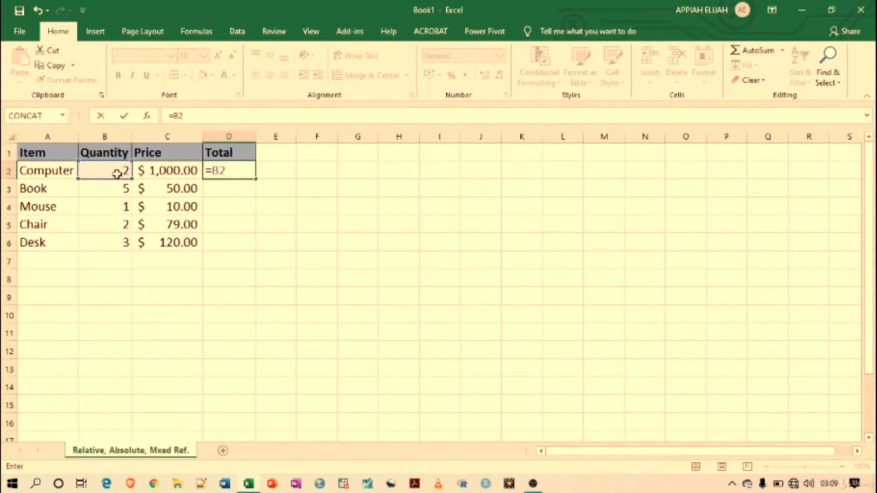
pyautogui.write('*')
pyautogui.click(176, 172)
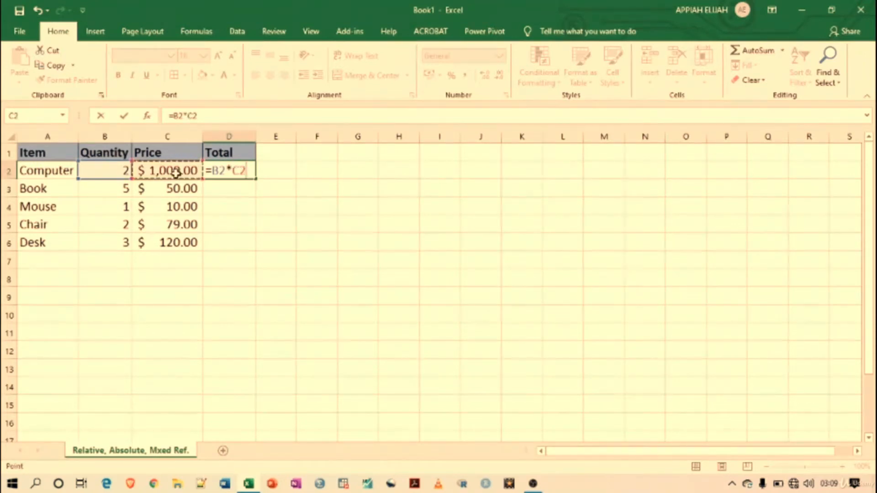
pyautogui.press('Return')
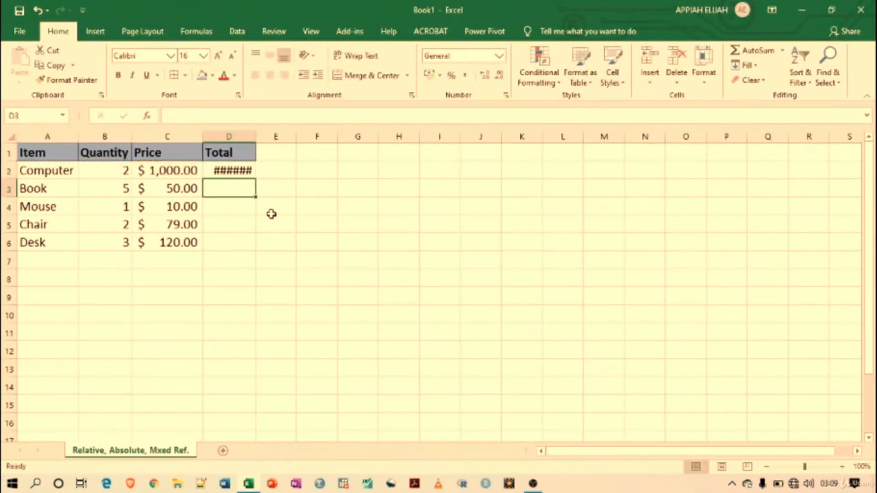
pyautogui.moveTo(253, 133); pyautogui.dragTo(282, 136)
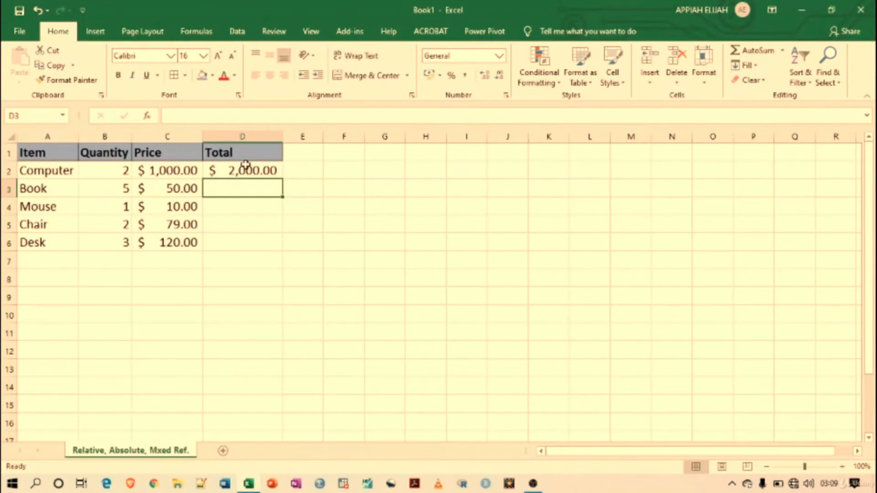
# Step: Copy the total formula from D2 to D3 and compare the formulas in the two cells
pyautogui.click(253, 171)
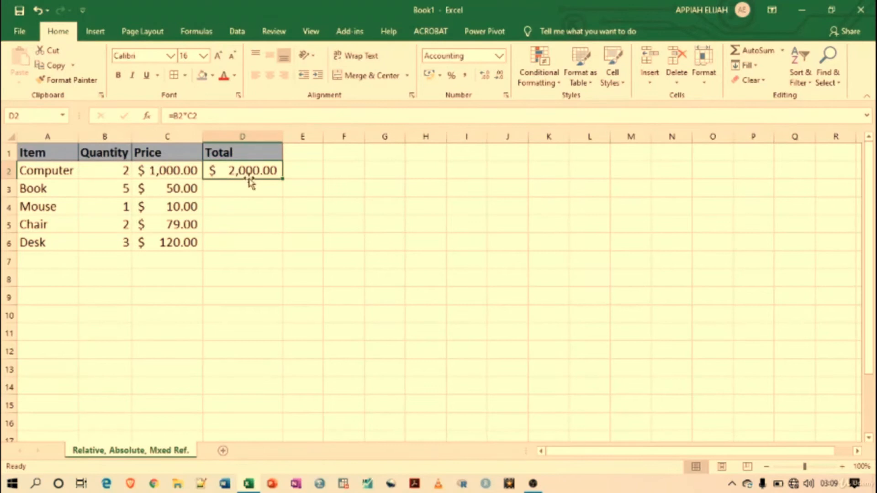
pyautogui.hotkey('ctrl', 'c')
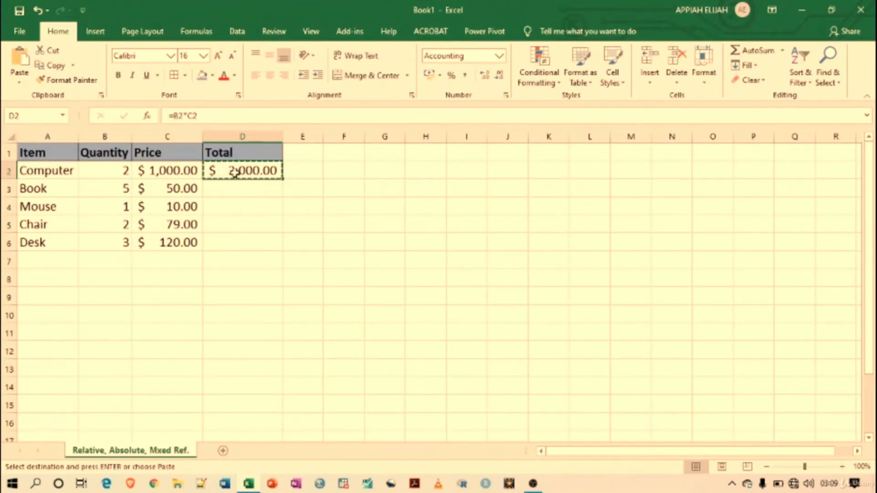
pyautogui.click(240, 188)
pyautogui.hotkey('ctrl', 'v')
pyautogui.click(296, 186)
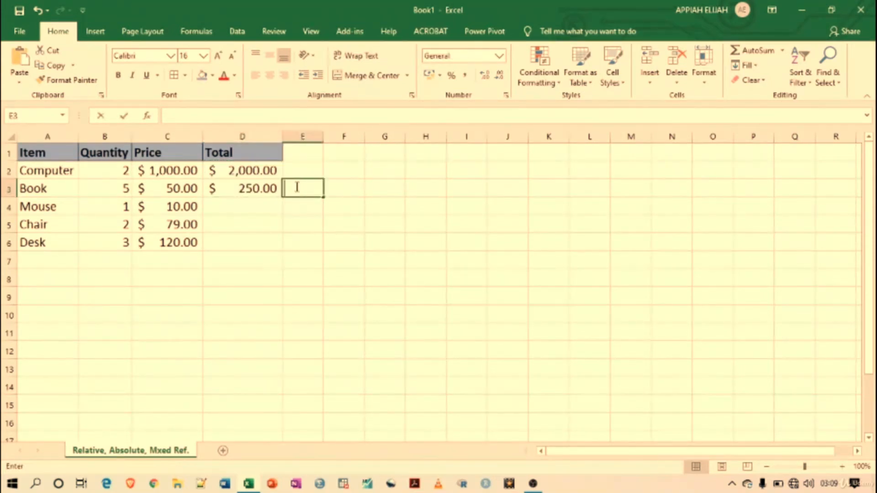
pyautogui.click(315, 166)
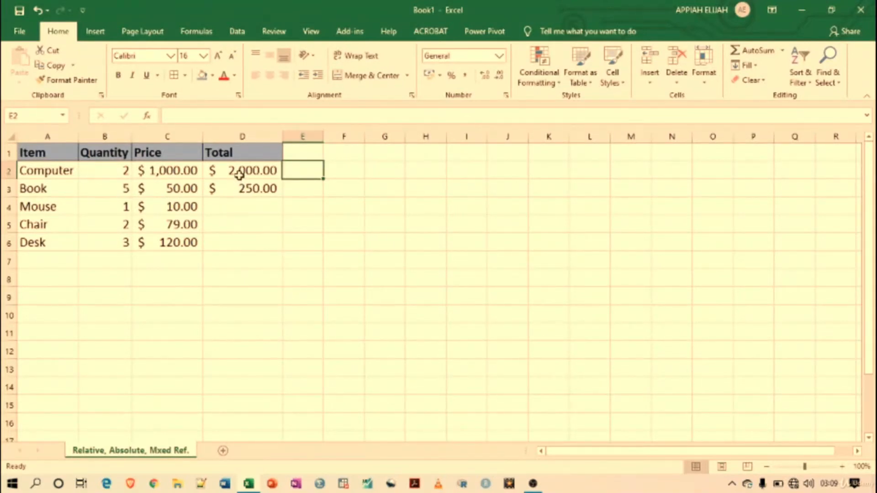
pyautogui.click(245, 170)
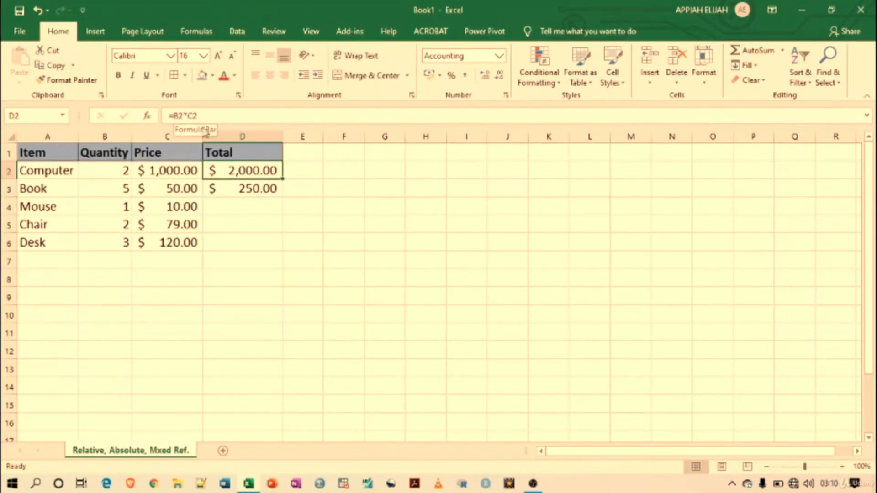
pyautogui.click(241, 189)
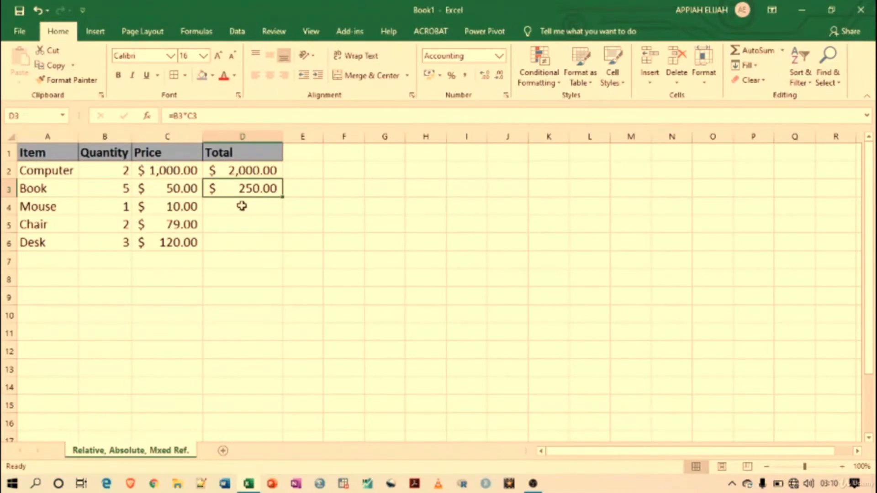
# Step: Fill the total formula down column D through D6 and check the copied formulas in D4 and D5
pyautogui.moveTo(264, 175); pyautogui.dragTo(277, 246)
pyautogui.click(347, 211)
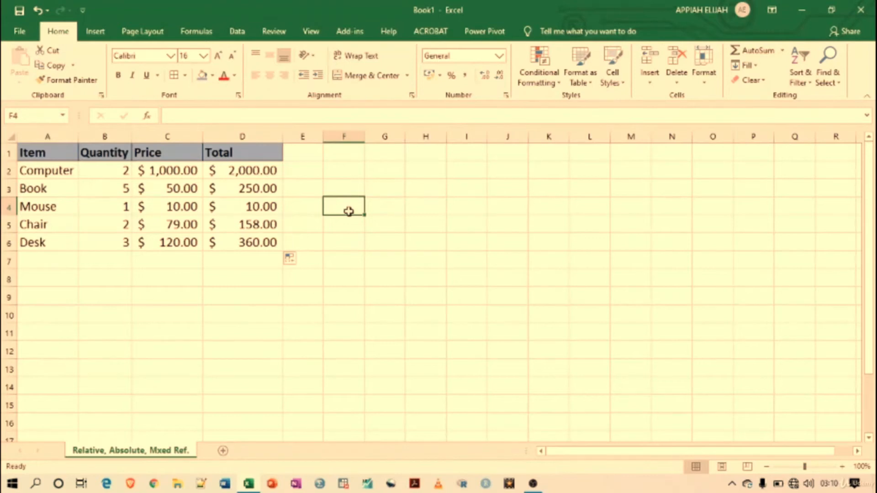
pyautogui.click(258, 205)
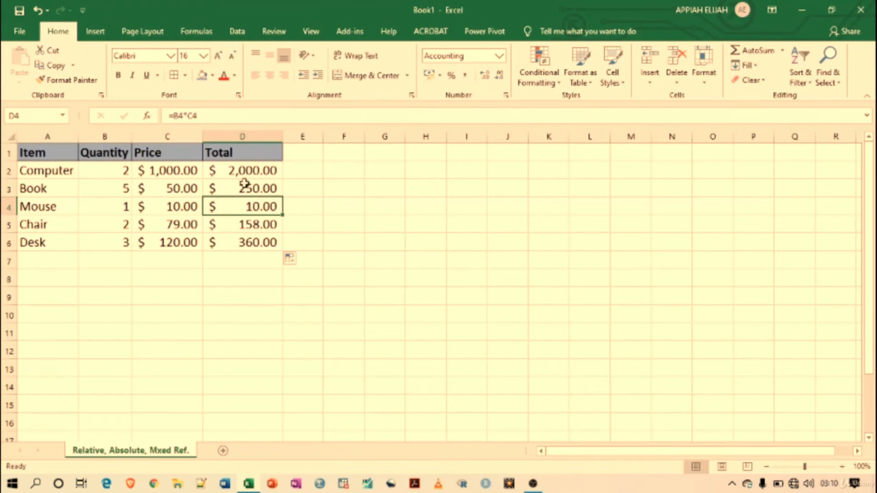
pyautogui.click(244, 226)
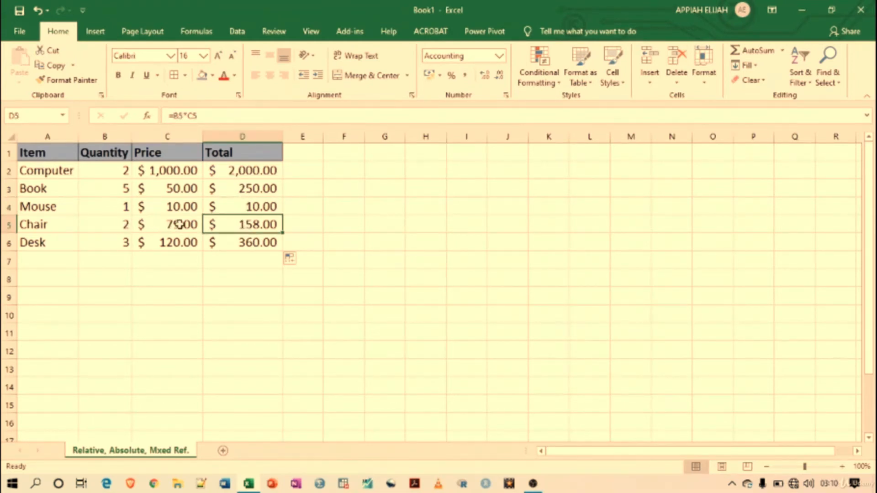
# Step: Check the Desk row's quantity, its price and the copied total formula in D6
pyautogui.click(119, 244)
pyautogui.click(183, 243)
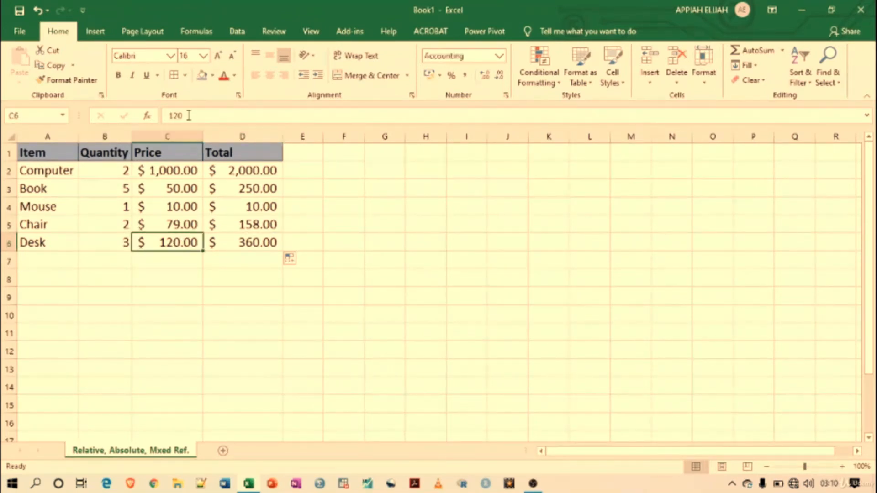
pyautogui.click(263, 247)
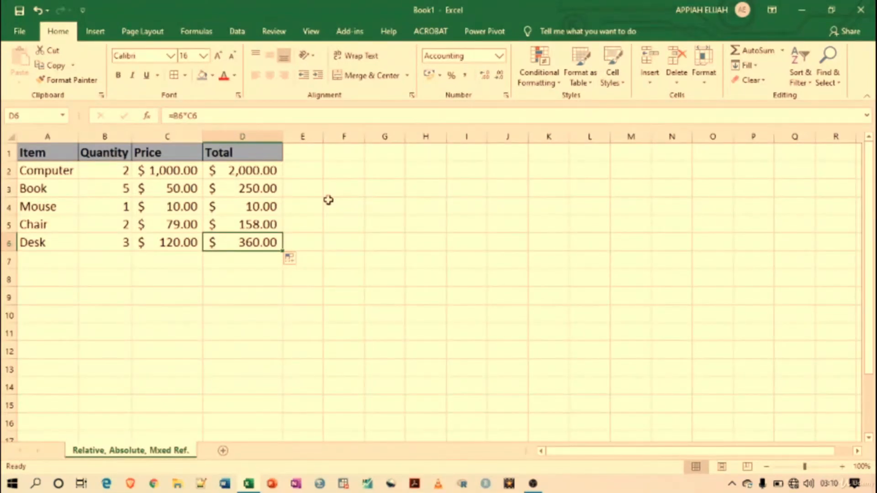
# Step: Undo the fill, the copy and the original formula in the Total column, and widen column D
pyautogui.hotkey('ctrl', 'z')
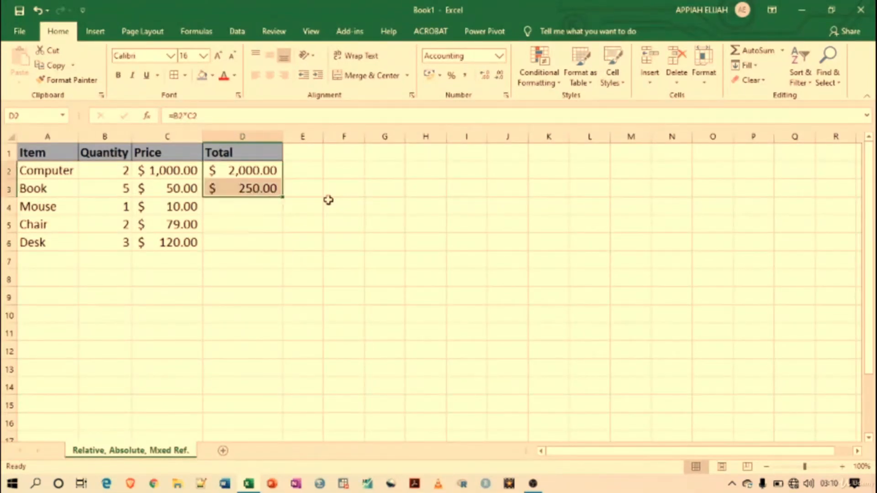
pyautogui.hotkey('ctrl', 'z')
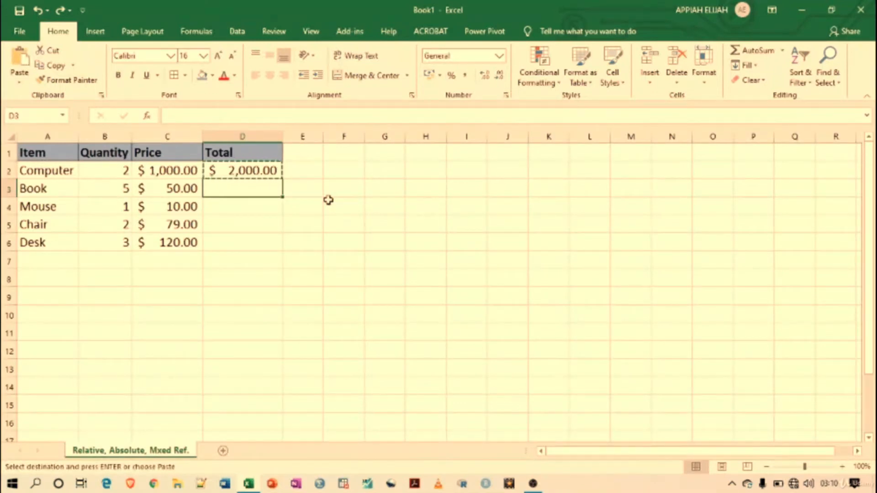
pyautogui.hotkey('ctrl', 'z')
pyautogui.hotkey('ctrl', 'z')
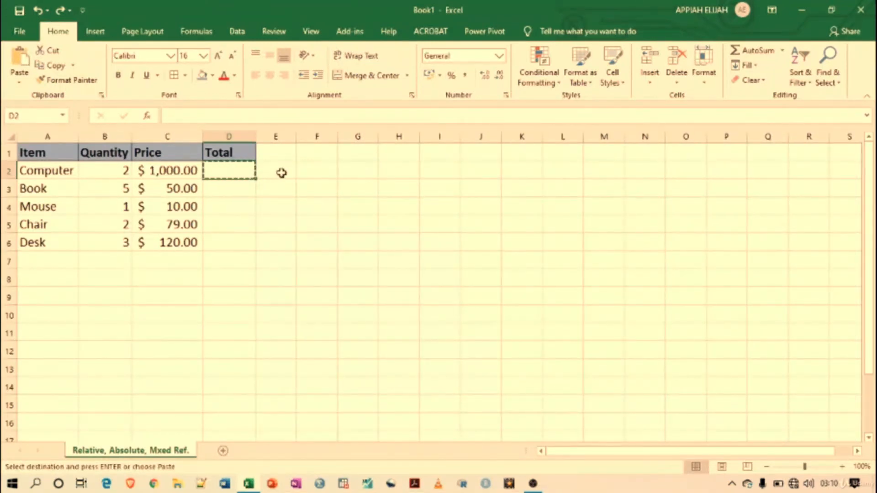
pyautogui.doubleClick(282, 173)
pyautogui.click(234, 169)
pyautogui.moveTo(256, 137); pyautogui.dragTo(285, 137)
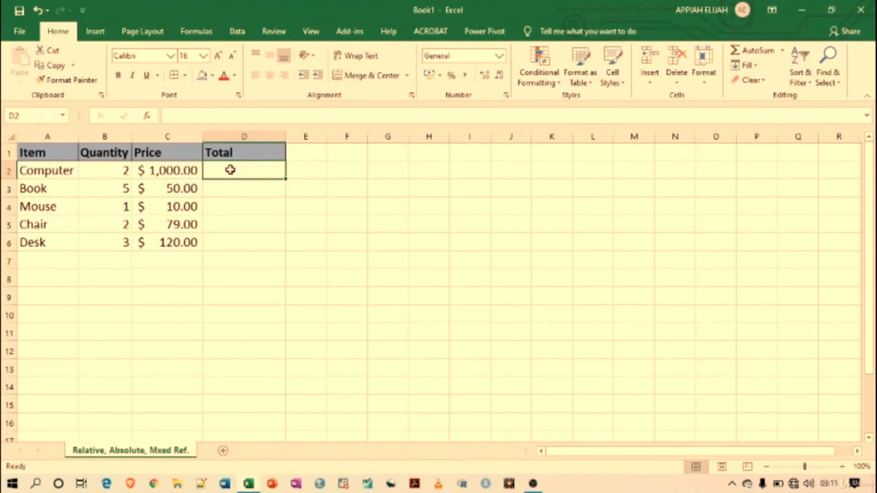
# Step: Enter the absolute-reference formula =$B$2*$C$2 in D2 for the Computer total
pyautogui.write('=')
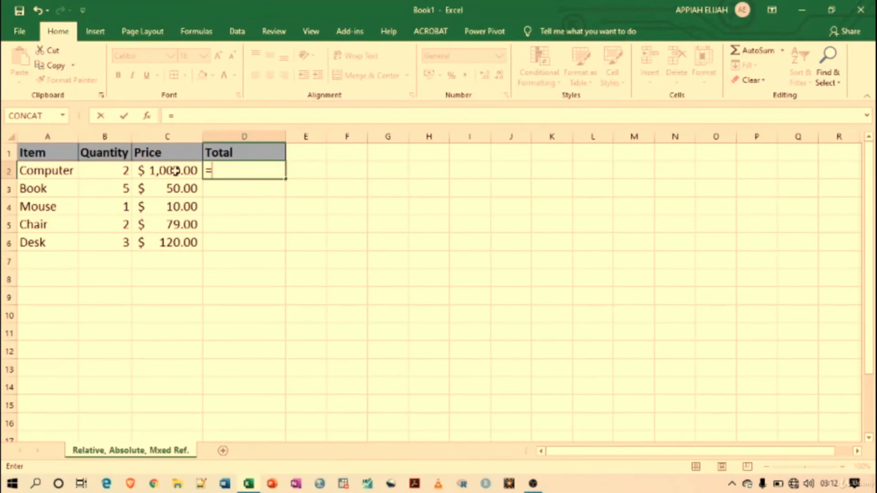
pyautogui.write('$B')
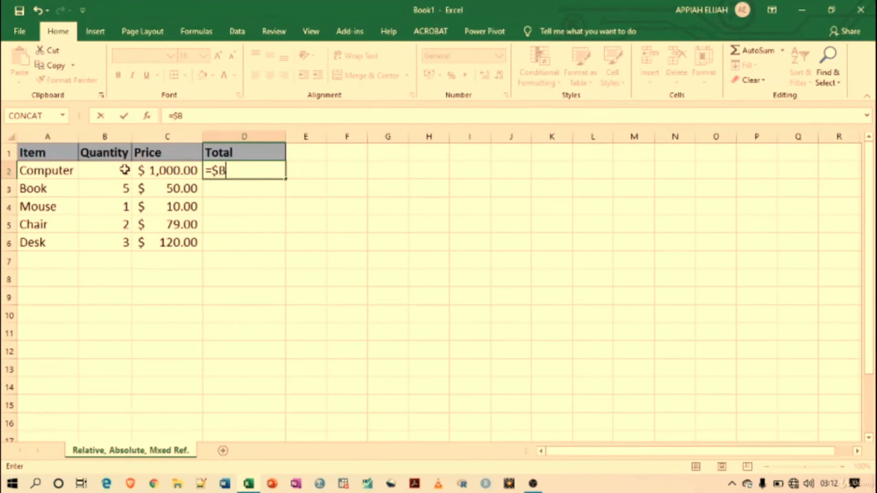
pyautogui.write('$2')
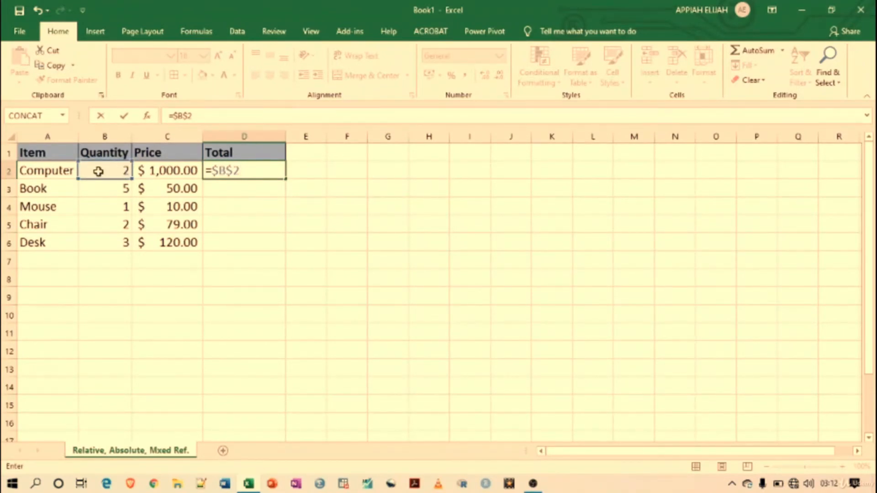
pyautogui.write('*$C')
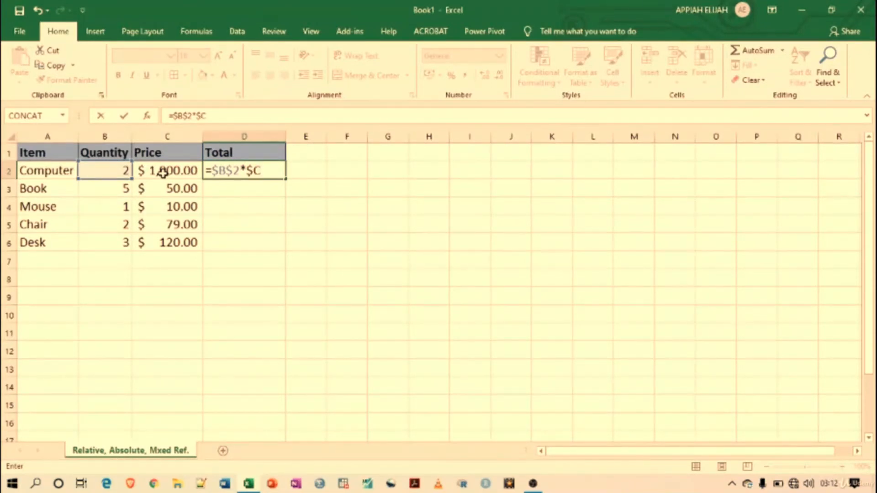
pyautogui.write('$2')
pyautogui.press('Return')
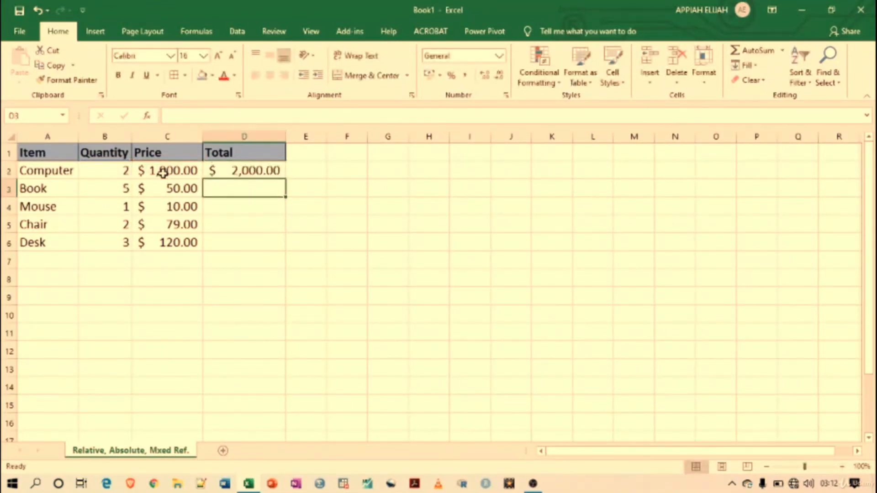
# Step: Copy the absolute-reference formula from D2 to D3 and clear the copy selection
pyautogui.click(242, 172)
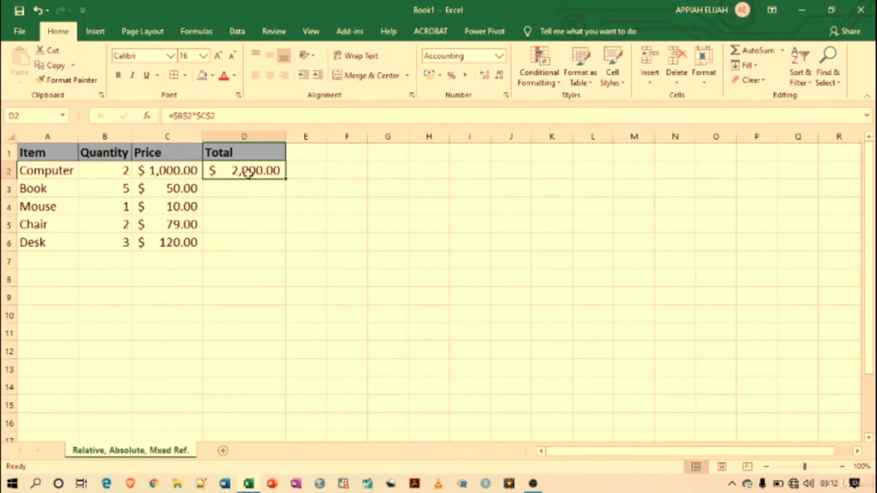
pyautogui.hotkey('ctrl', 'c')
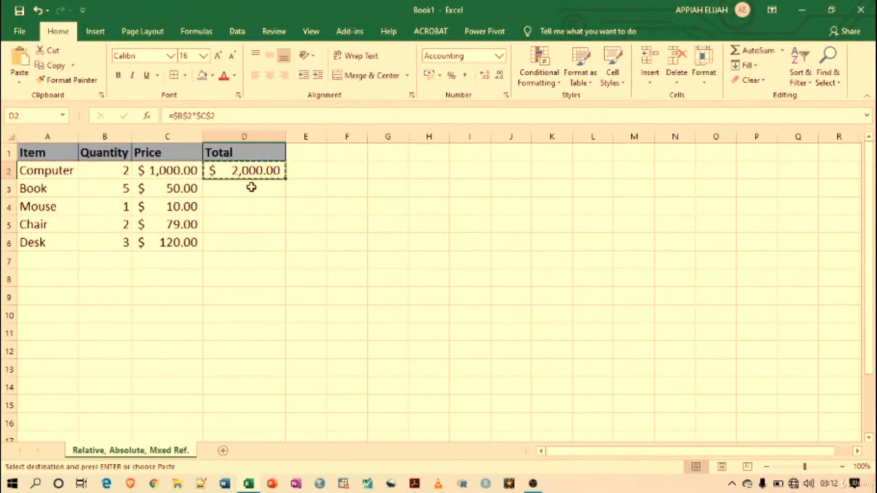
pyautogui.click(251, 187)
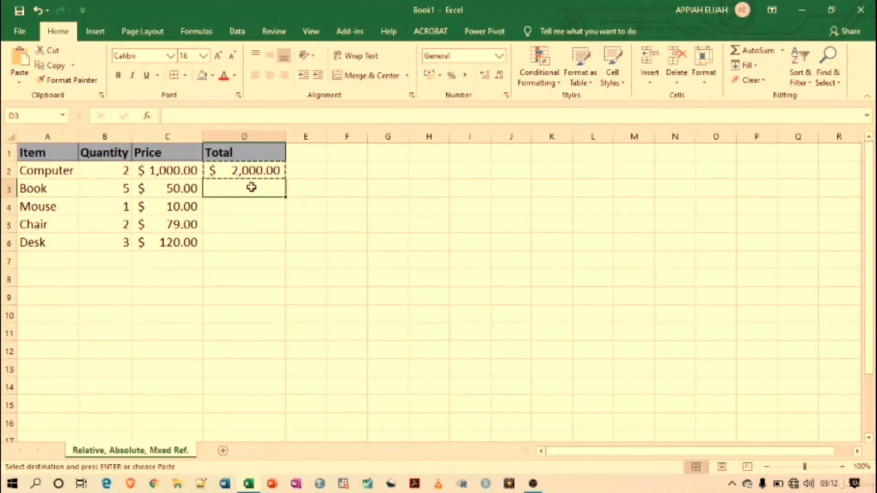
pyautogui.hotkey('ctrl', 'v')
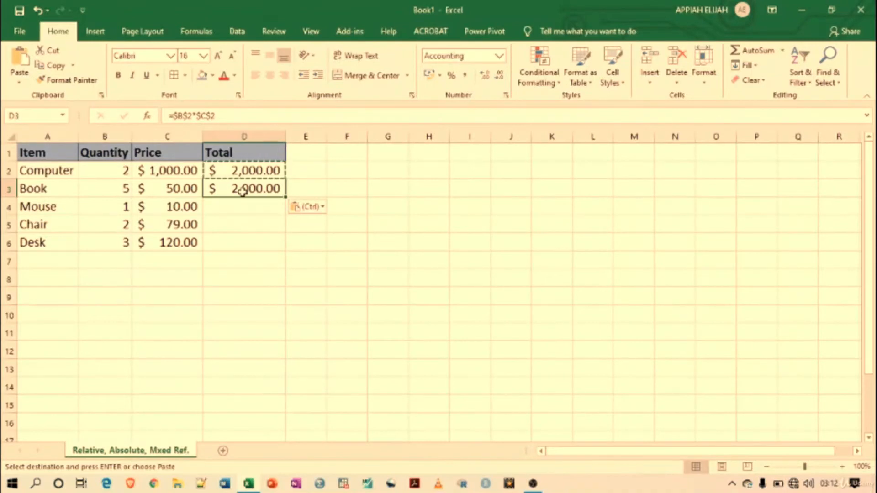
pyautogui.click(303, 190)
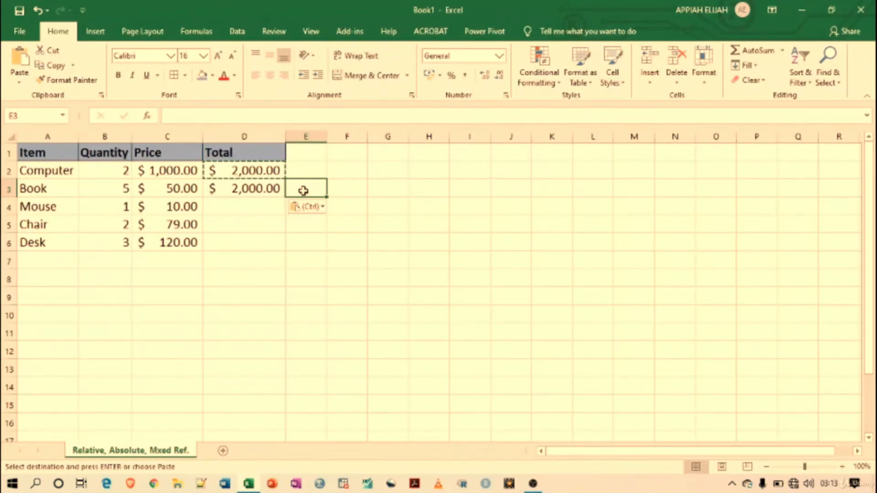
pyautogui.click(257, 211)
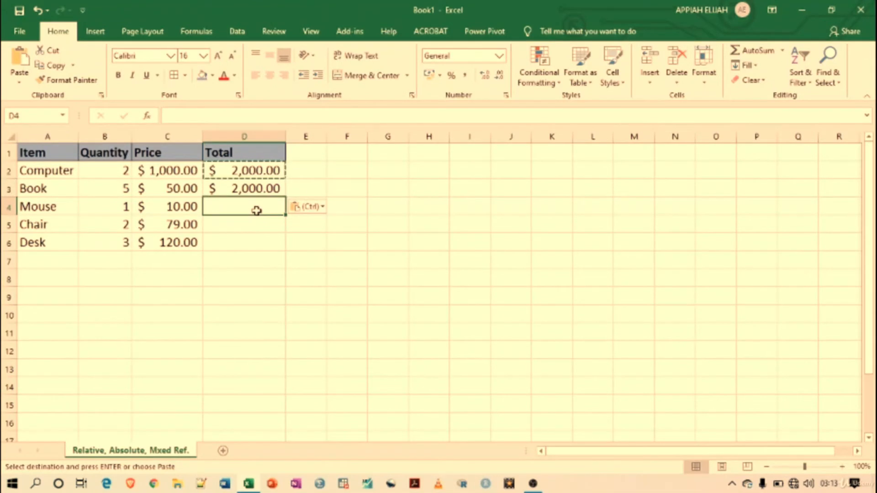
pyautogui.click(319, 188)
pyautogui.press('Escape')
pyautogui.click(347, 188)
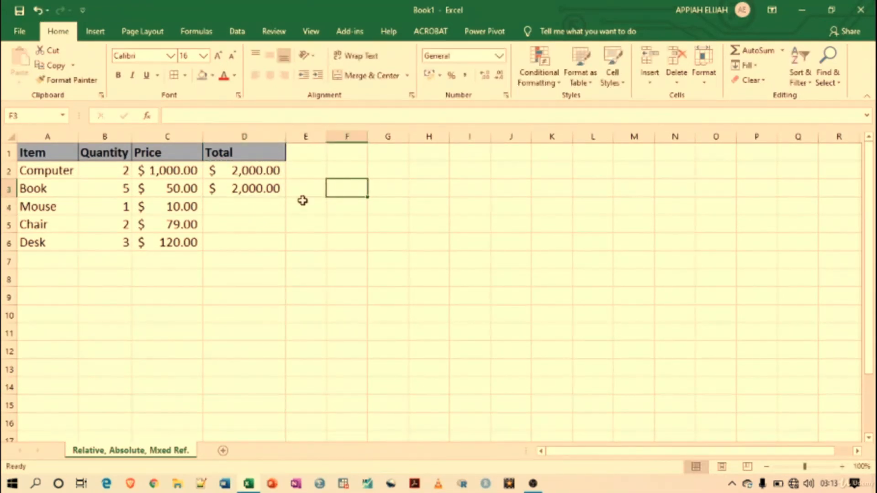
# Step: Undo the pasted formula in D3 and the absolute-reference formula in D2
pyautogui.hotkey('ctrl', 'z')
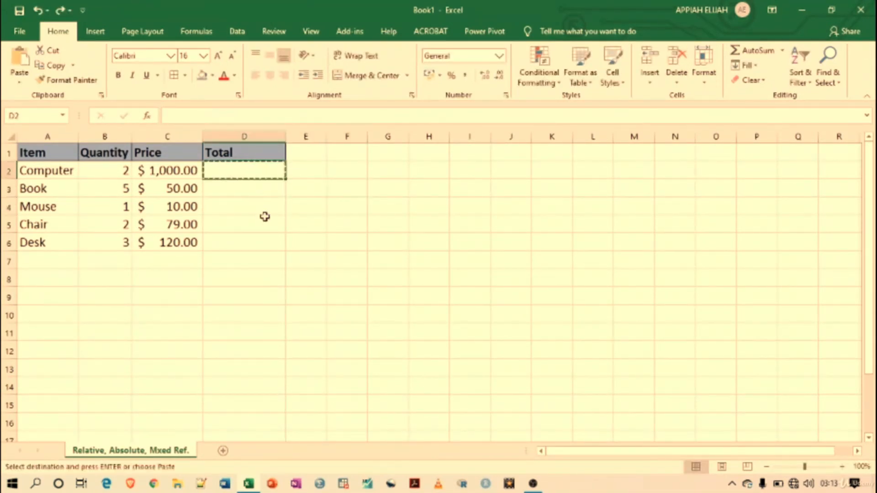
pyautogui.click(302, 169)
pyautogui.press('Escape')
# Step: Replace the header in D1 with Sales Tax
pyautogui.click(244, 155)
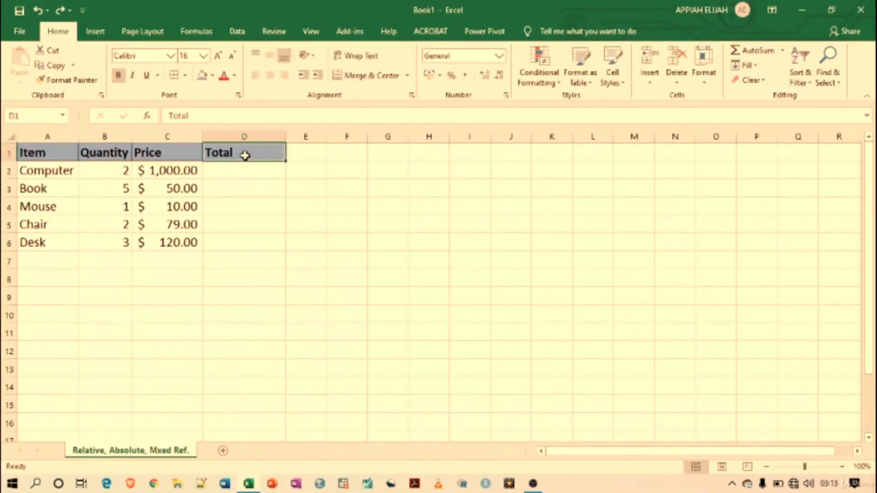
pyautogui.write('Sal')
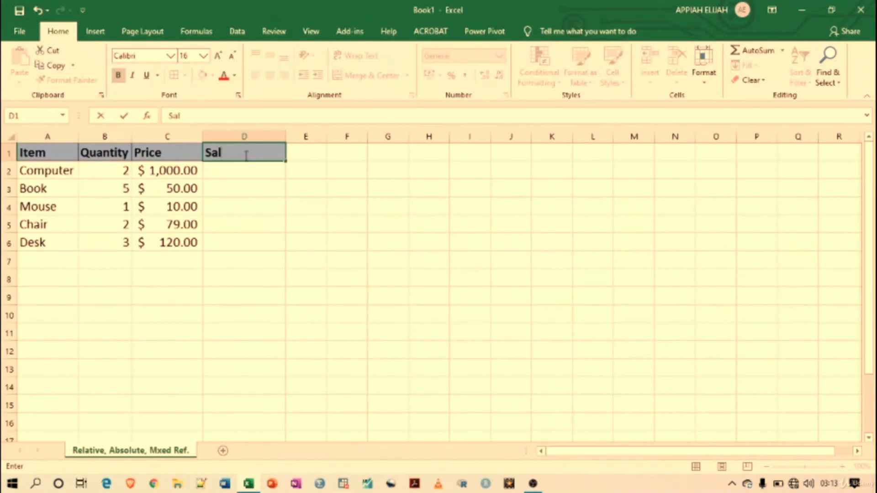
pyautogui.write('es Tax')
pyautogui.press('Return')
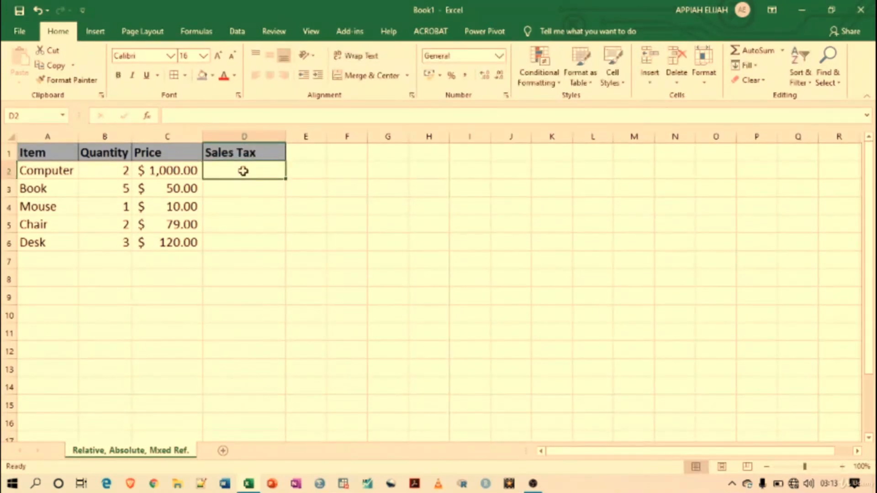
# Step: Enter 37.5 as the sales tax in D2 and apply the $ English (United States) accounting format
pyautogui.write('37.5')
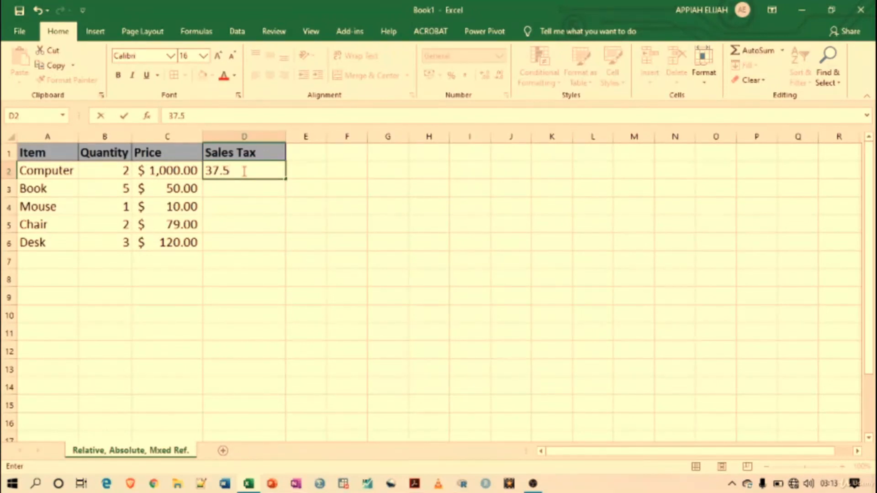
pyautogui.press('Return')
pyautogui.click(243, 170)
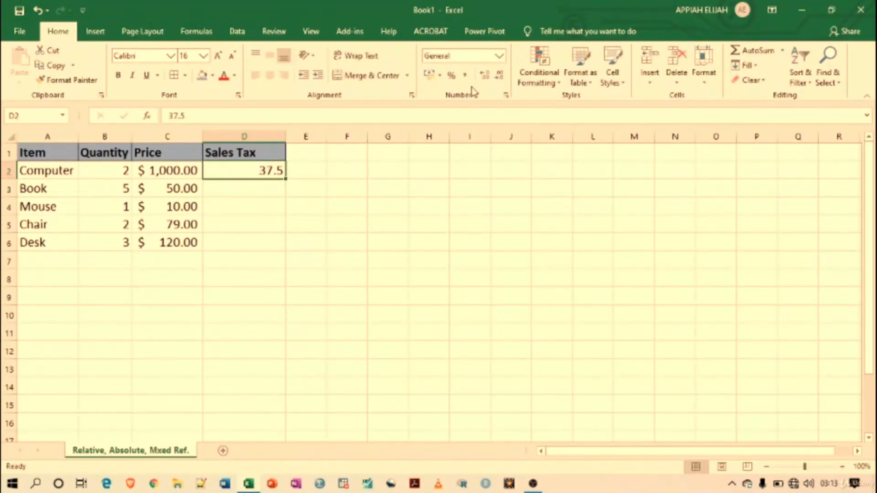
pyautogui.click(499, 56)
pyautogui.click(470, 135)
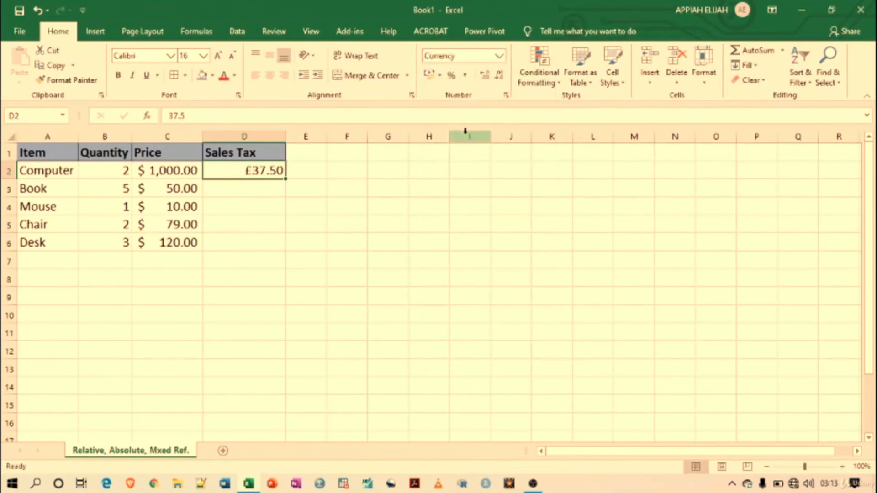
pyautogui.click(439, 76)
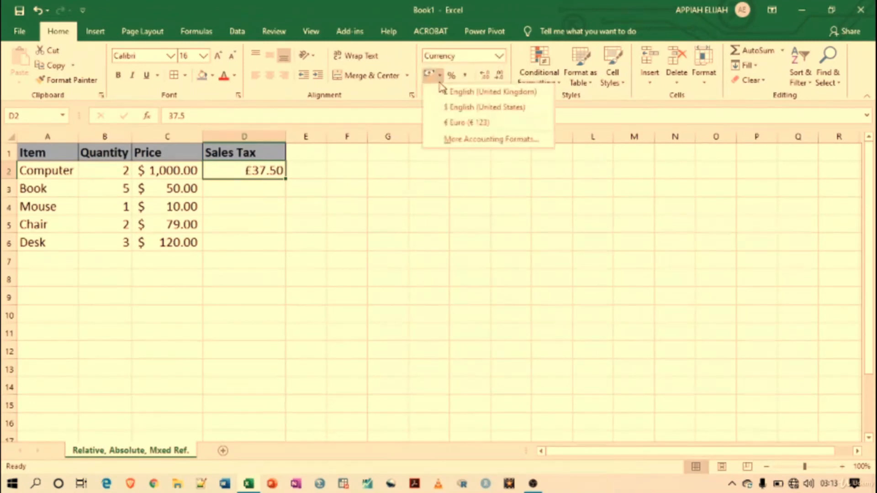
pyautogui.click(470, 109)
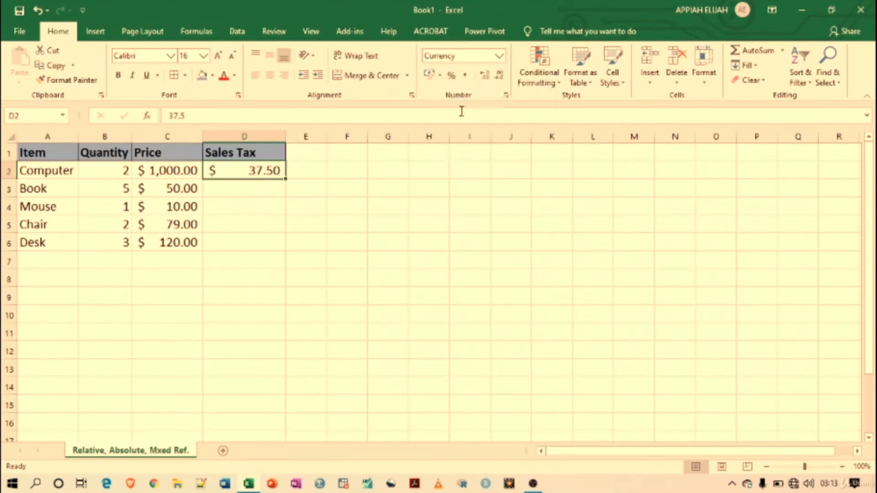
# Step: Add a Total header in E1 with borders, gray fill and bold text like the other headers, and widen column E
pyautogui.click(308, 155)
pyautogui.write('otal')
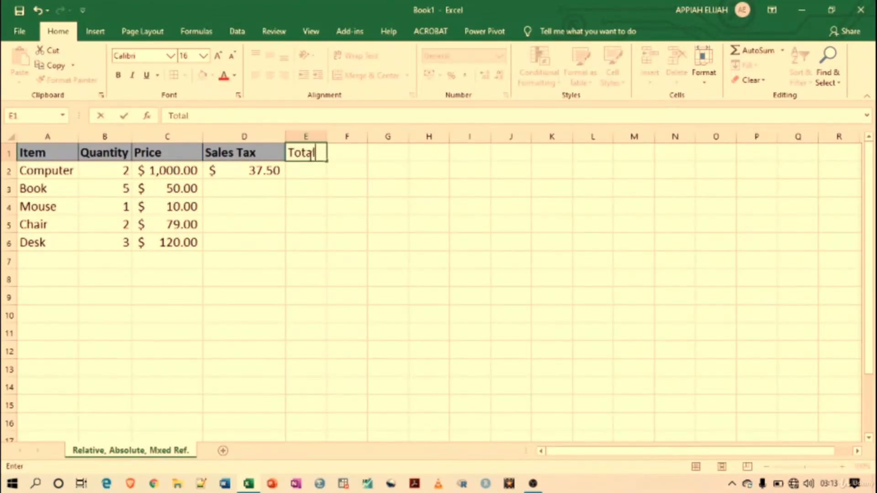
pyautogui.press('Return')
pyautogui.click(319, 152)
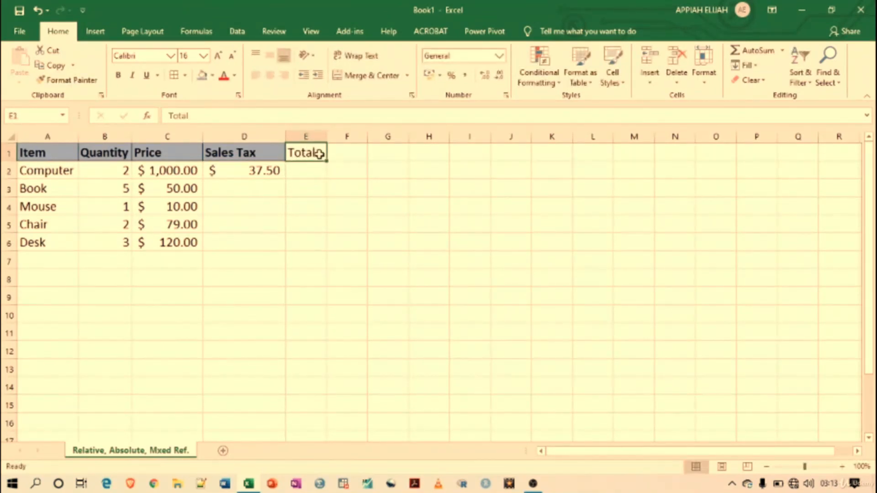
pyautogui.click(184, 75)
pyautogui.click(198, 187)
pyautogui.click(201, 75)
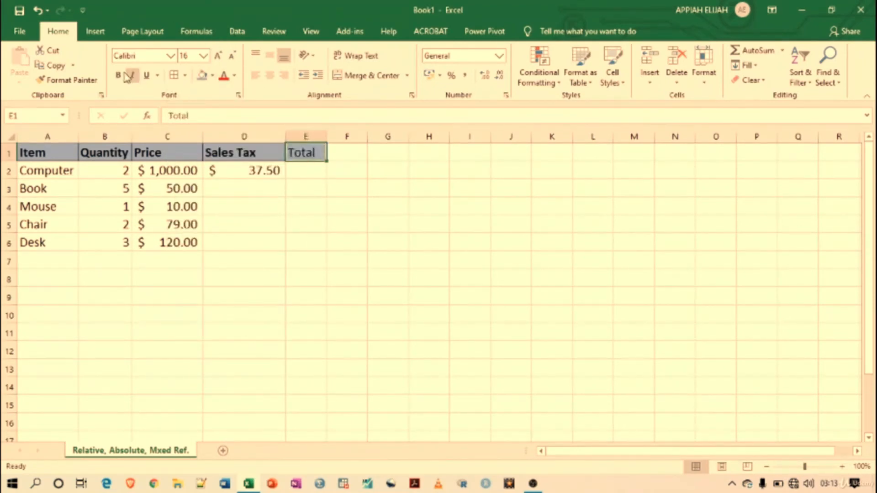
pyautogui.click(118, 75)
pyautogui.click(314, 174)
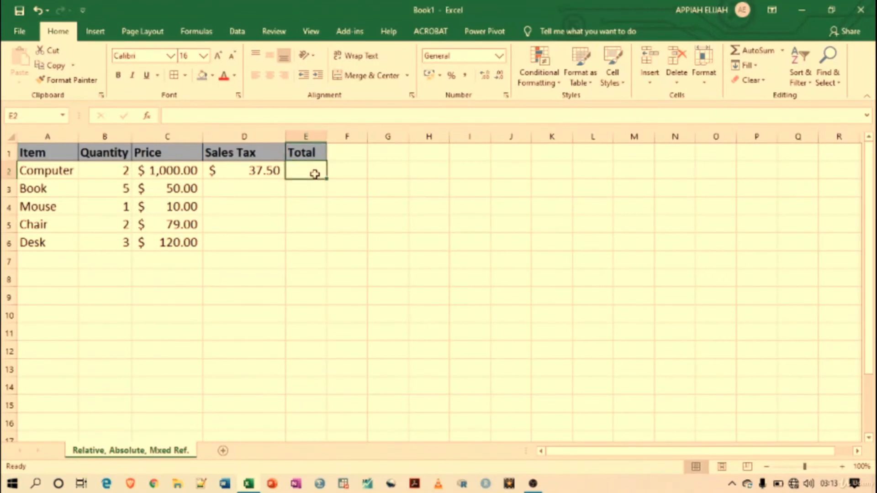
pyautogui.moveTo(327, 137); pyautogui.dragTo(371, 136)
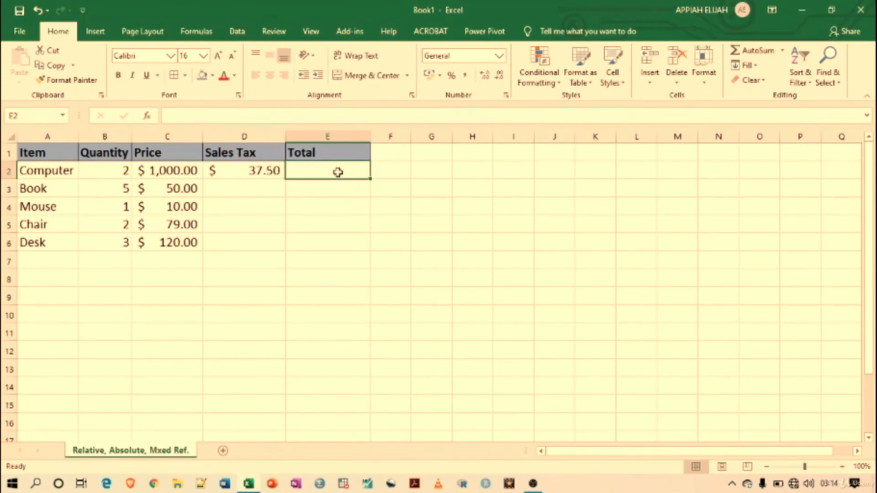
# Step: Enter the formula =(B2*C2)*$D$2 in E2 to calculate the computer's total with an absolute reference to the sales tax
pyautogui.write('=')
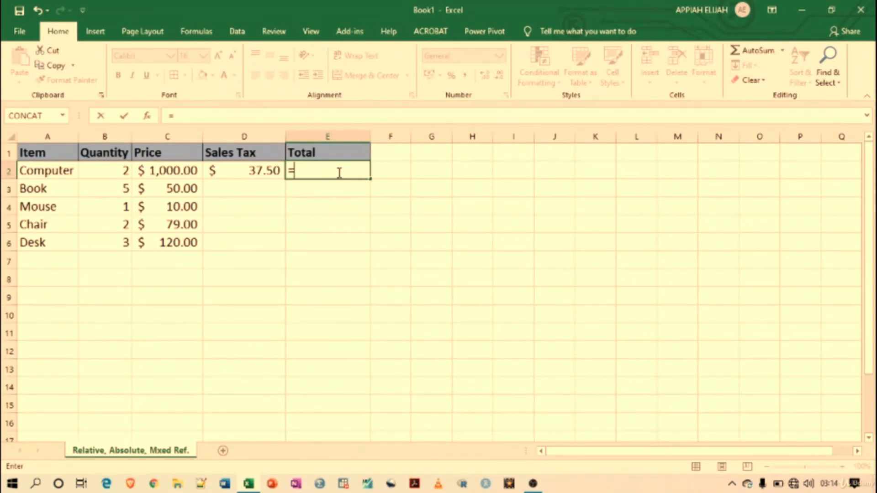
pyautogui.write('(B2')
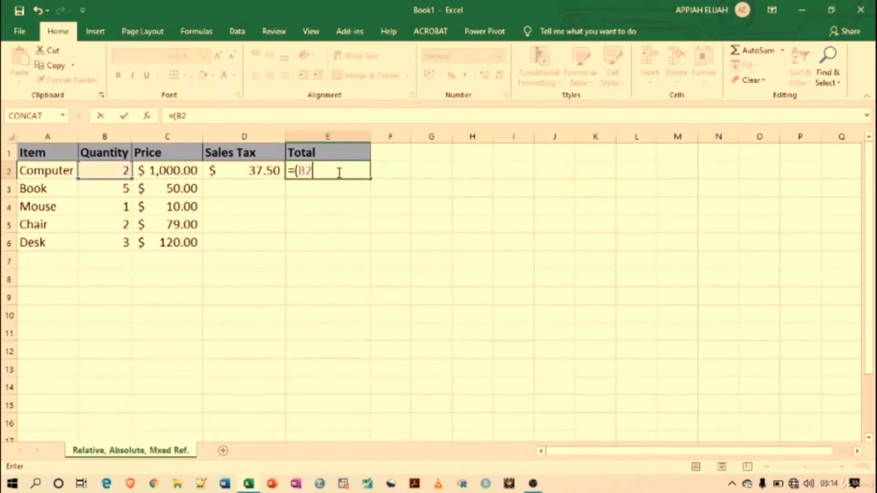
pyautogui.write('*')
pyautogui.click(163, 179)
pyautogui.write(')')
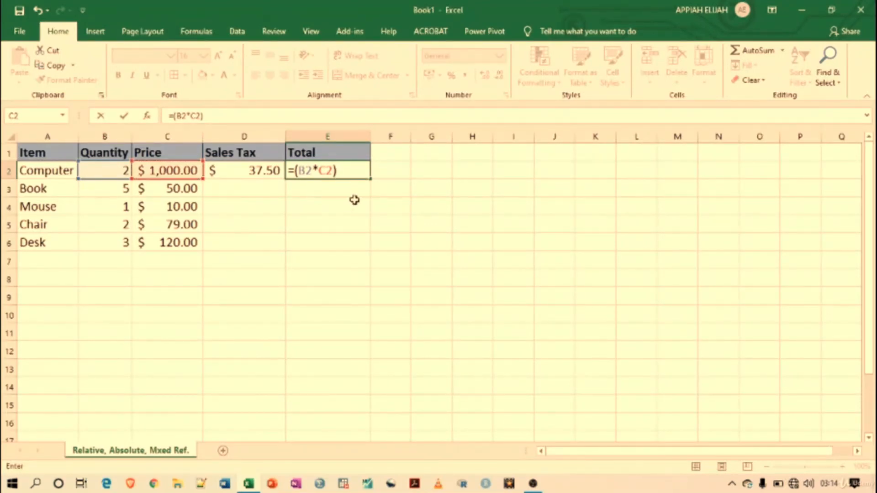
pyautogui.write('*')
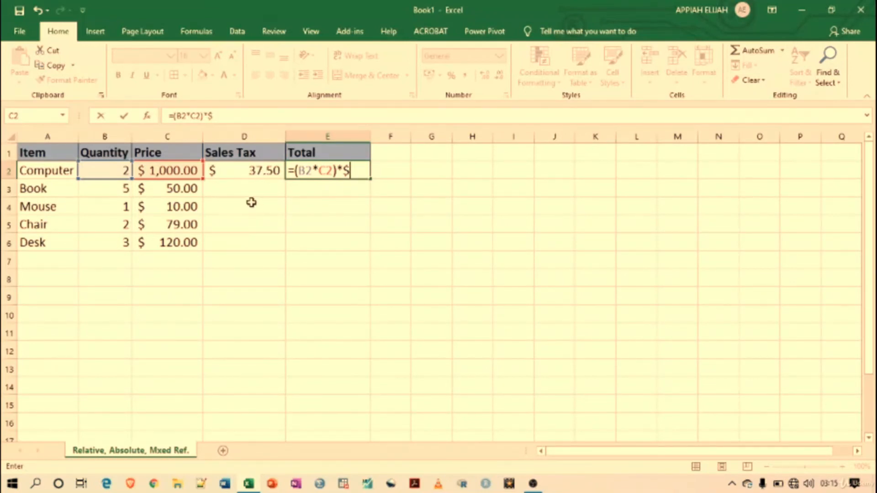
pyautogui.write('D$2')
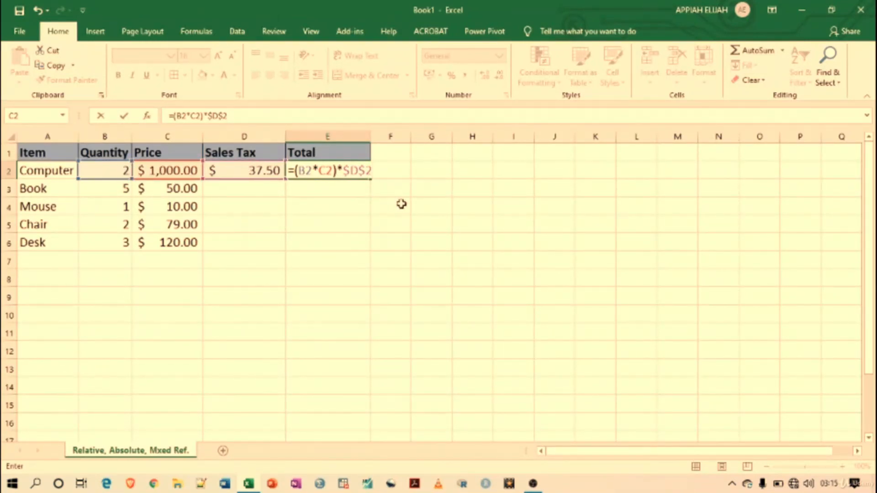
pyautogui.press('Return')
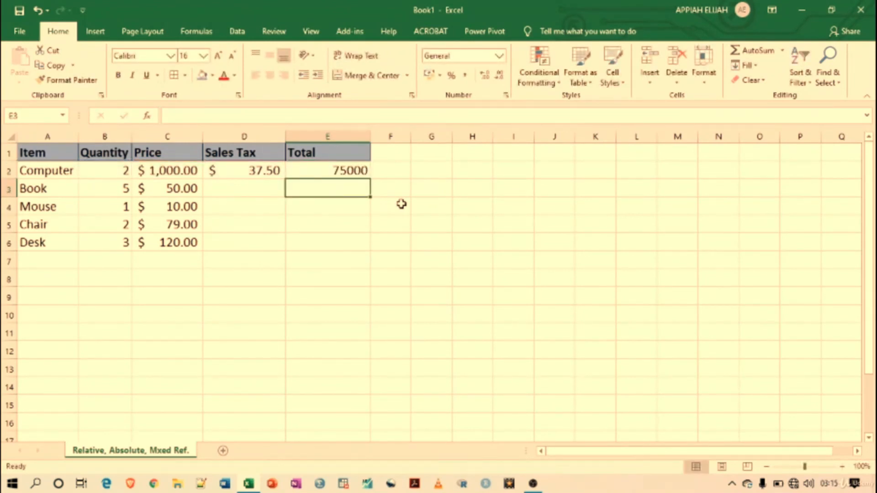
# Step: Copy the total formula from E2 into E3 and review the pasted formula's references
pyautogui.click(348, 172)
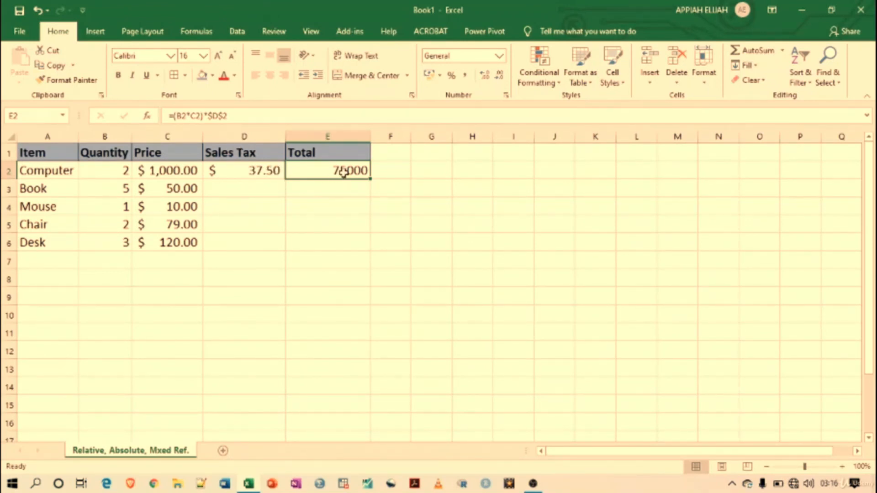
pyautogui.hotkey('ctrl', 'c')
pyautogui.click(340, 187)
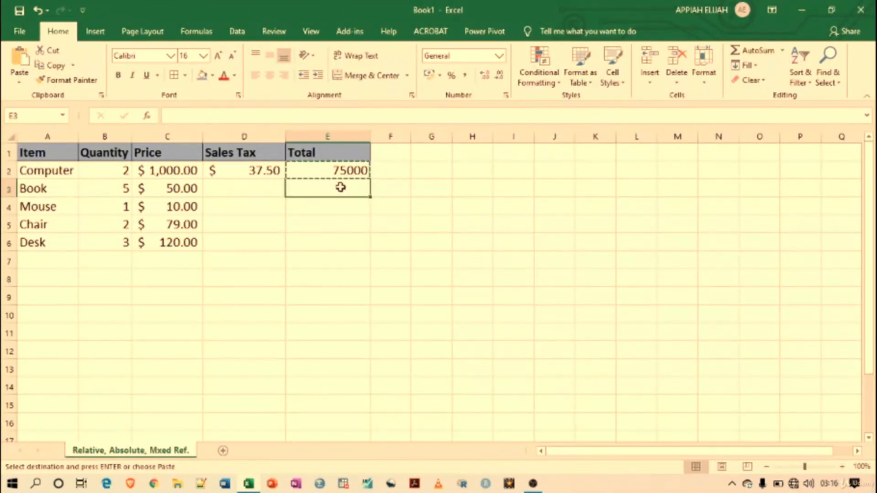
pyautogui.hotkey('ctrl', 'v')
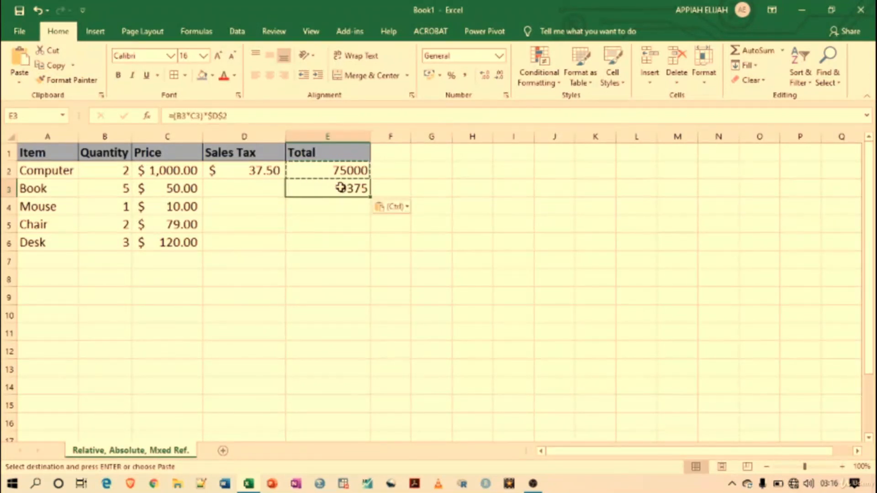
pyautogui.click(389, 188)
pyautogui.click(349, 190)
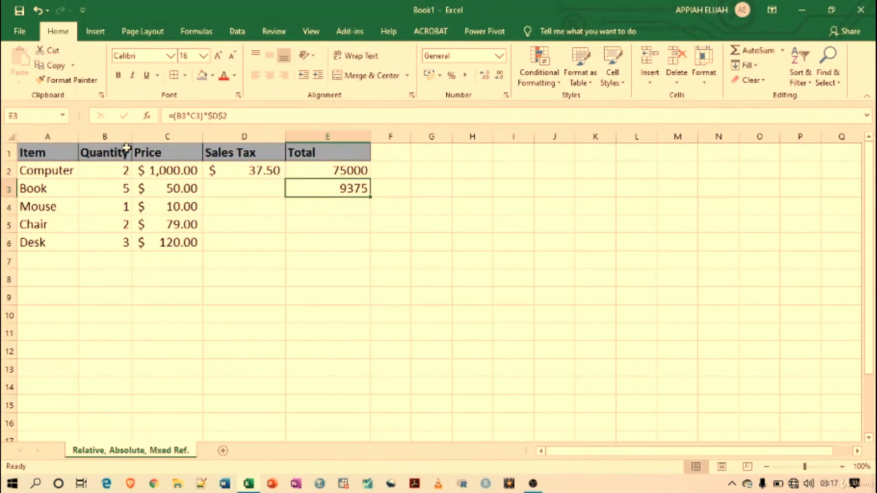
# Step: Fill the total formula from E2 down through E6 for the remaining items
pyautogui.click(342, 171)
pyautogui.moveTo(370, 179); pyautogui.dragTo(356, 242)
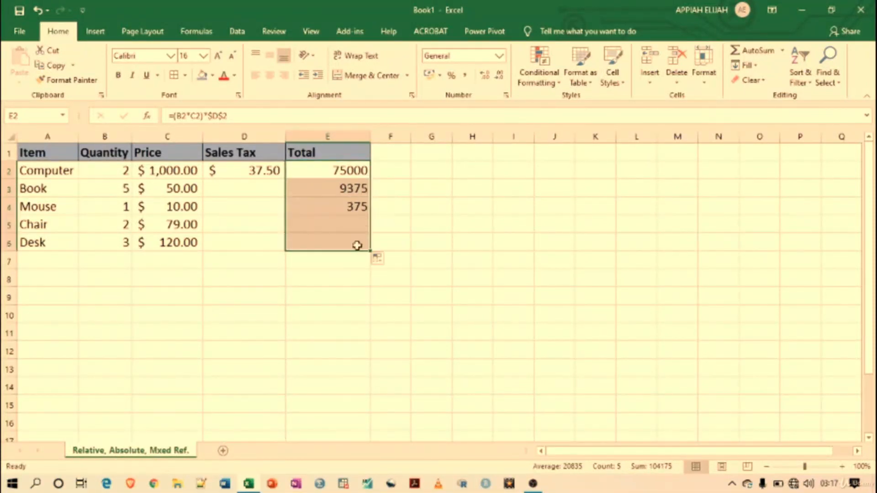
pyautogui.click(384, 208)
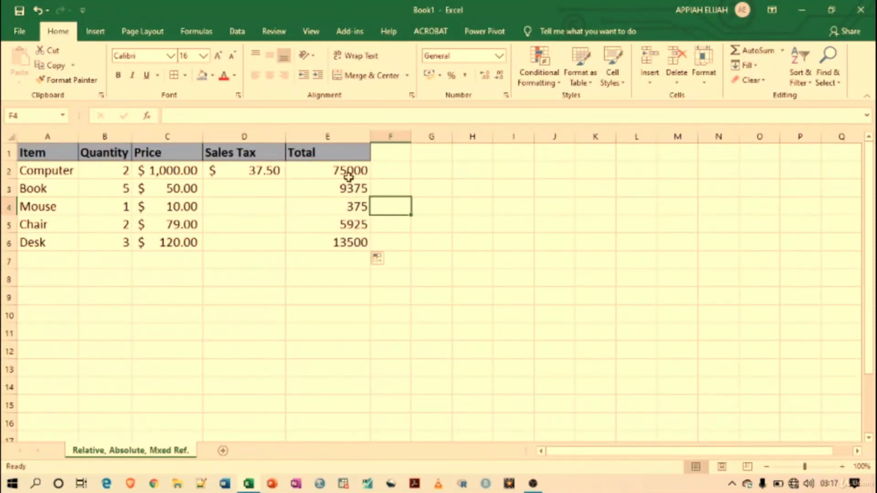
# Step: Format the totals in E2:E6 with the $ English (United States) accounting format
pyautogui.moveTo(349, 172); pyautogui.dragTo(354, 243)
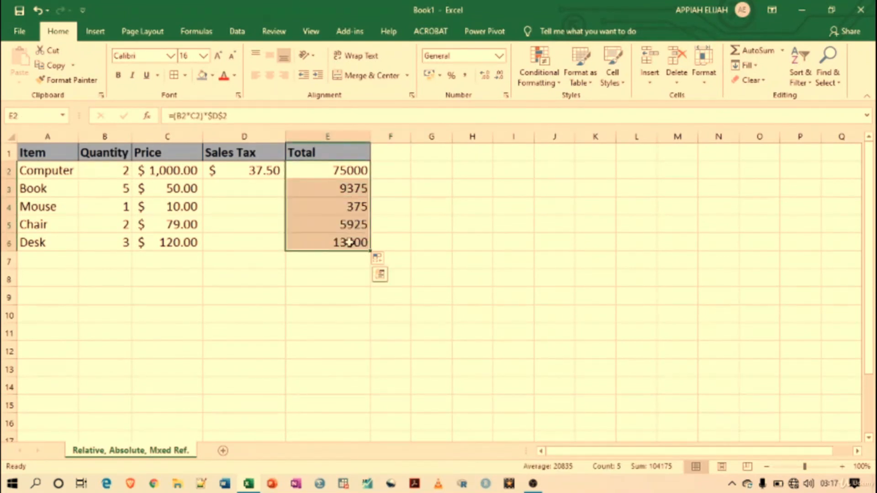
pyautogui.click(501, 56)
pyautogui.click(473, 132)
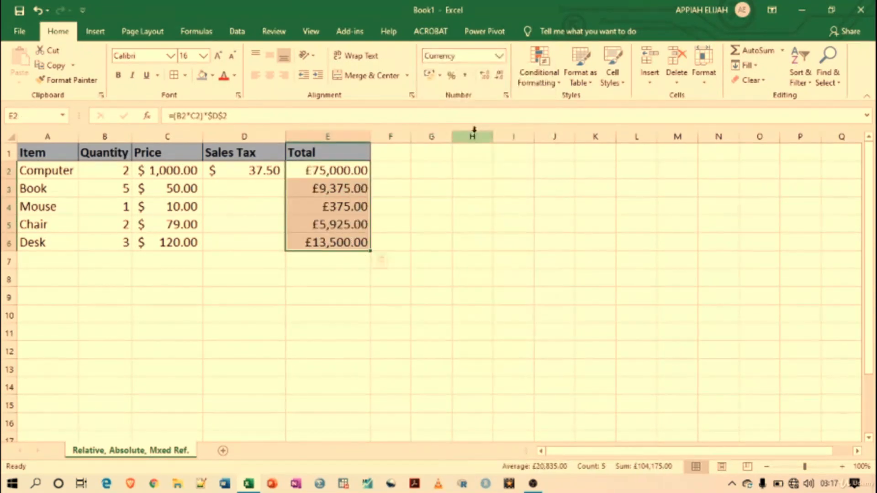
pyautogui.click(441, 77)
pyautogui.click(461, 106)
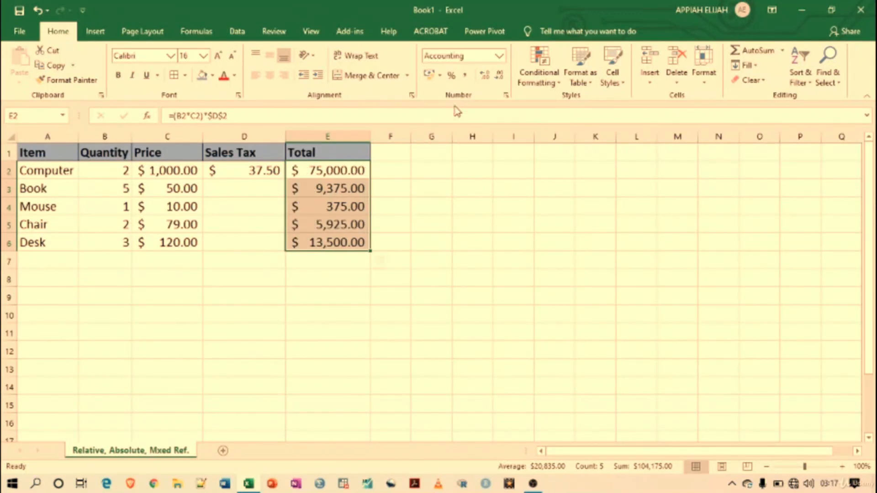
pyautogui.click(417, 234)
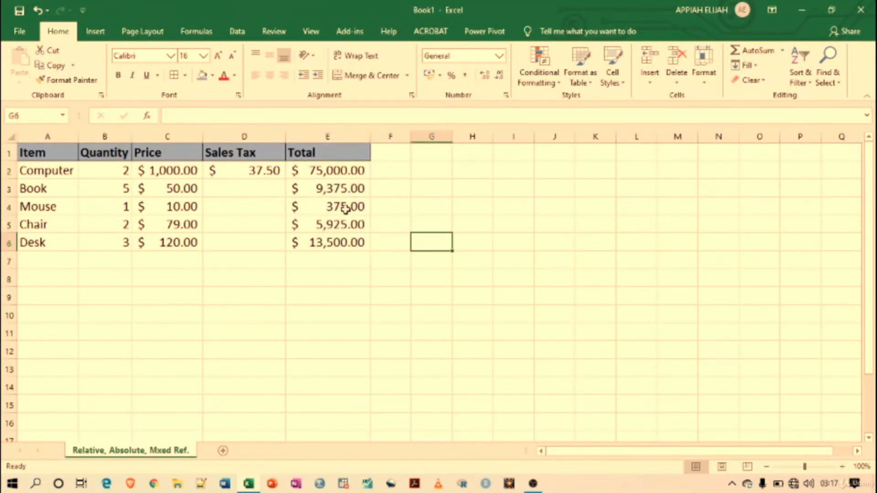